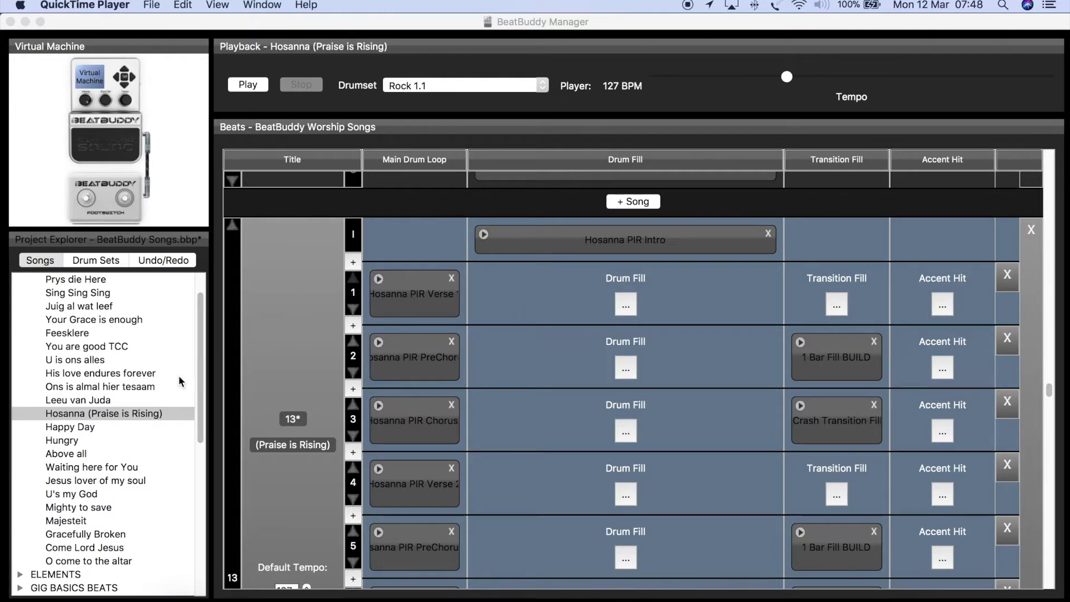
# Step: Open the intro fill of "You are good" in the beat editor, play it, and leave the editor without applying changes
pyautogui.scroll(3, 149, 393)
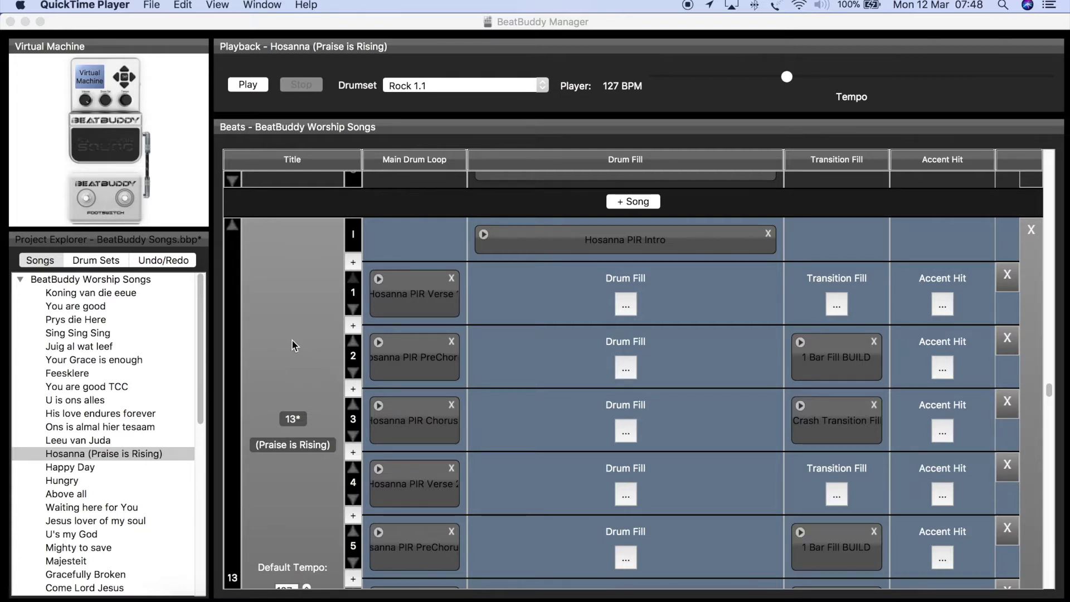
pyautogui.scroll(1, 292, 342)
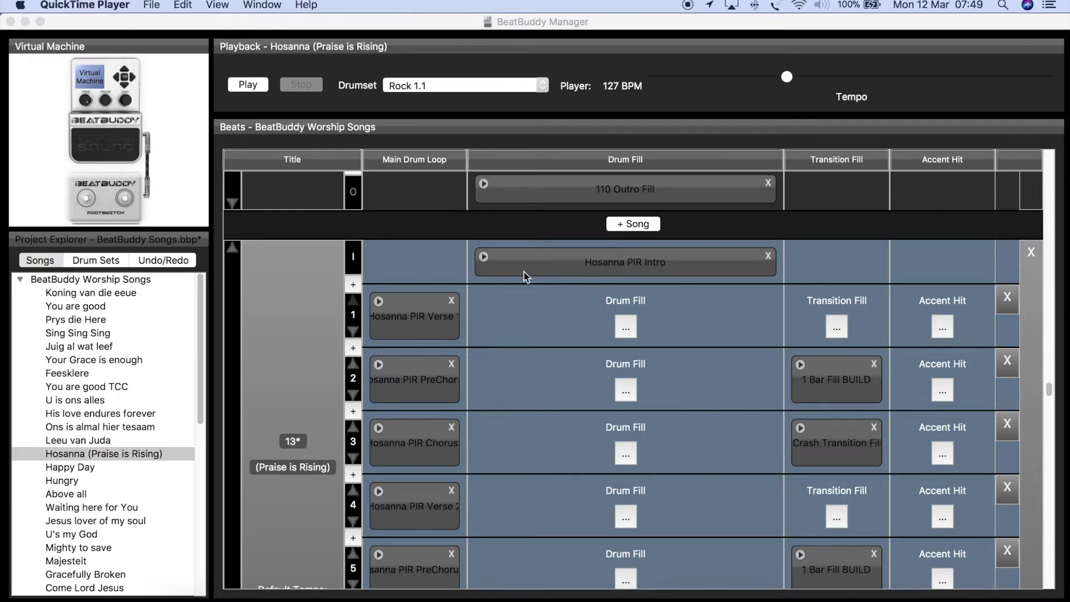
pyautogui.click(75, 307)
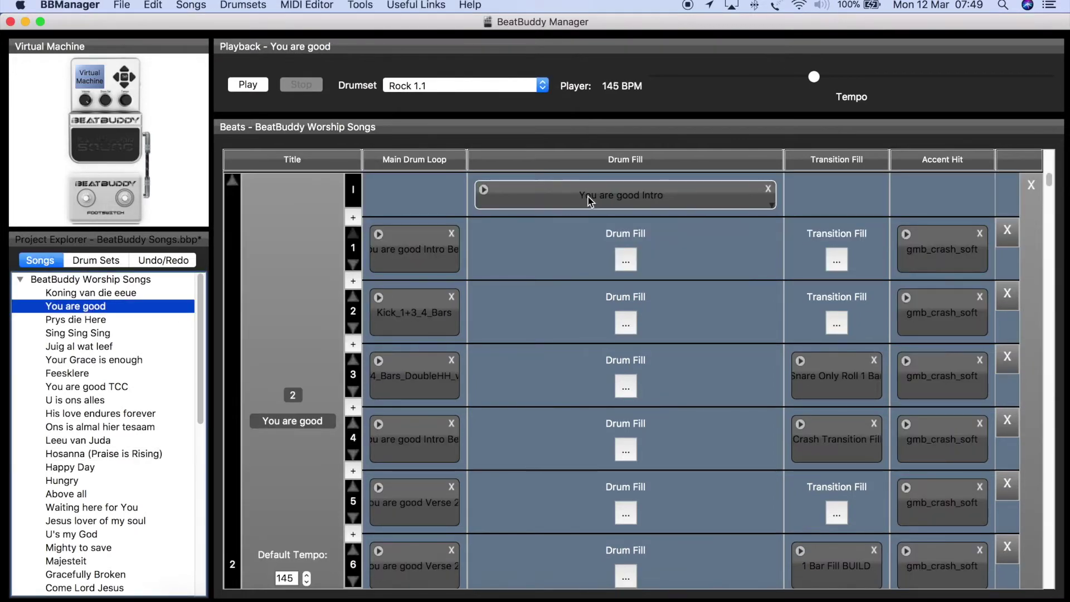
pyautogui.rightClick(486, 195)
pyautogui.click(534, 234)
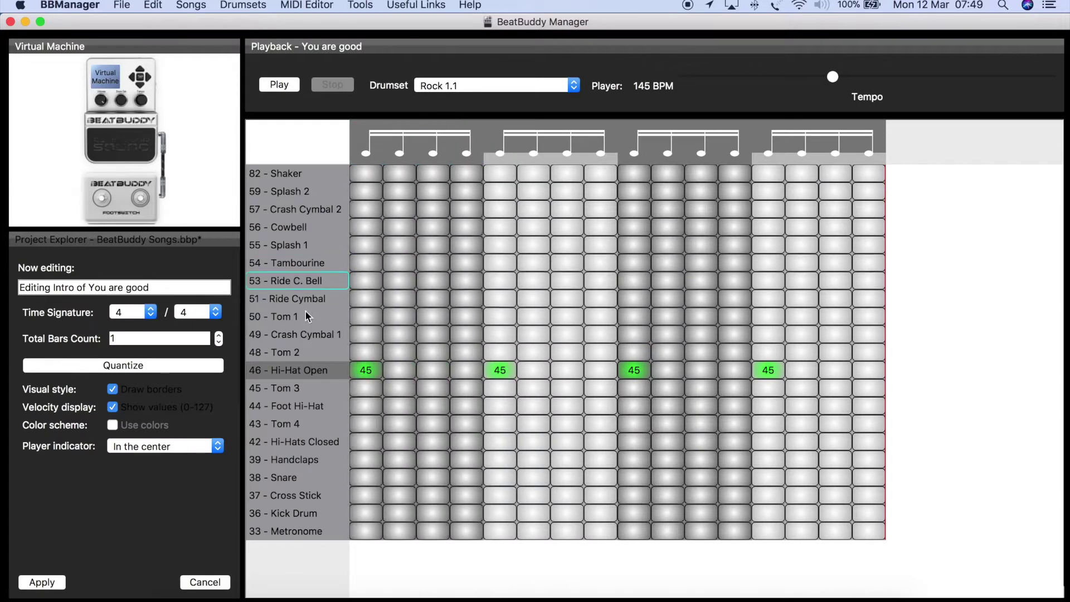
pyautogui.click(279, 85)
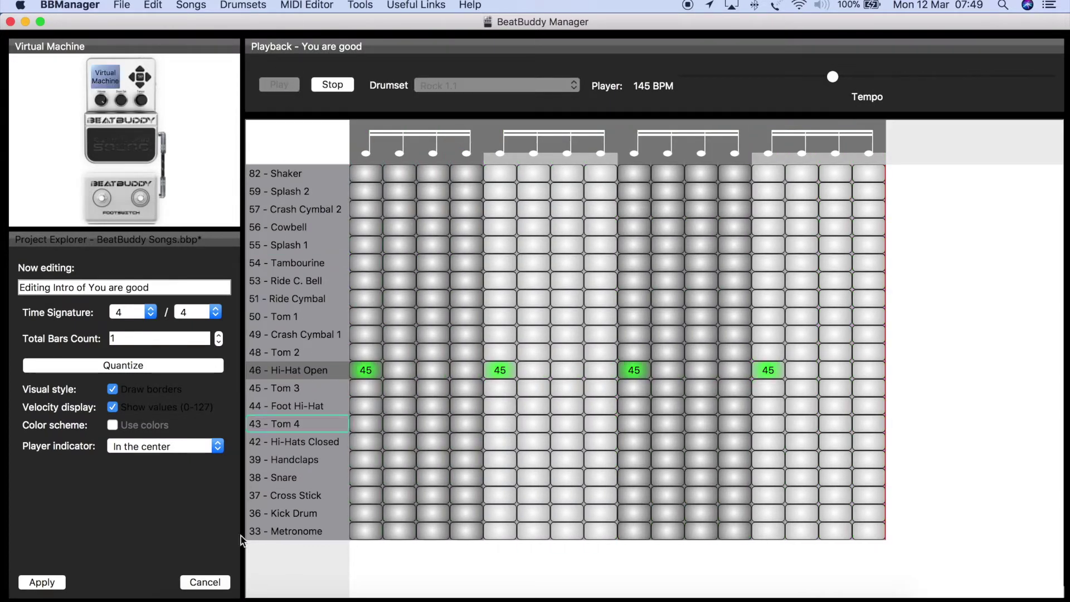
pyautogui.click(207, 581)
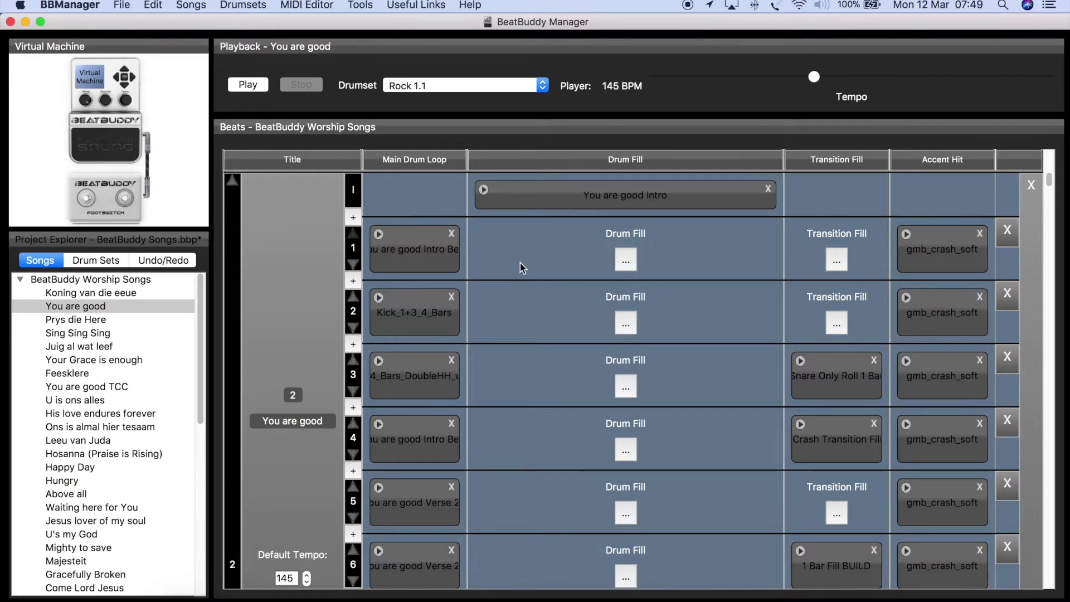
# Step: Examine the intro fill of "Hosanna (Praise is Rising)" in the beat editor, leave without applying changes, and play the intro
pyautogui.click(106, 454)
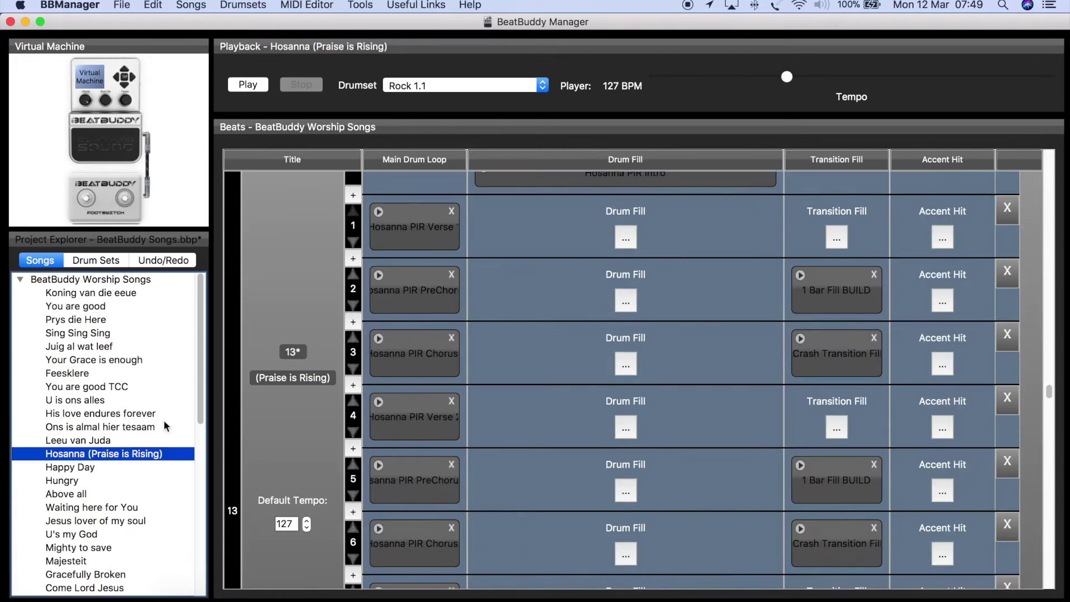
pyautogui.scroll(2, 517, 363)
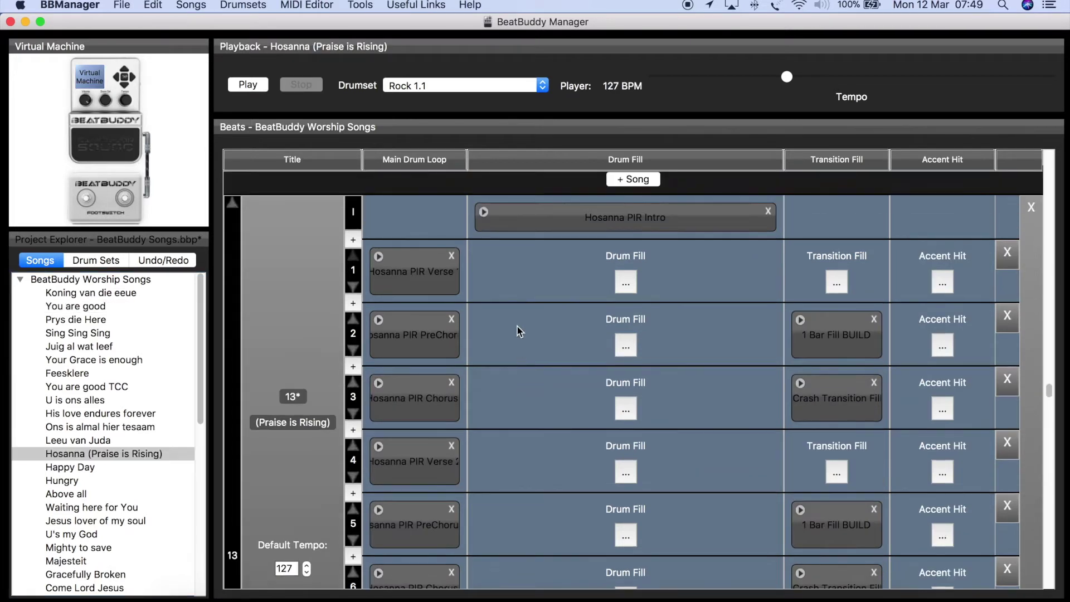
pyautogui.rightClick(510, 215)
pyautogui.click(508, 258)
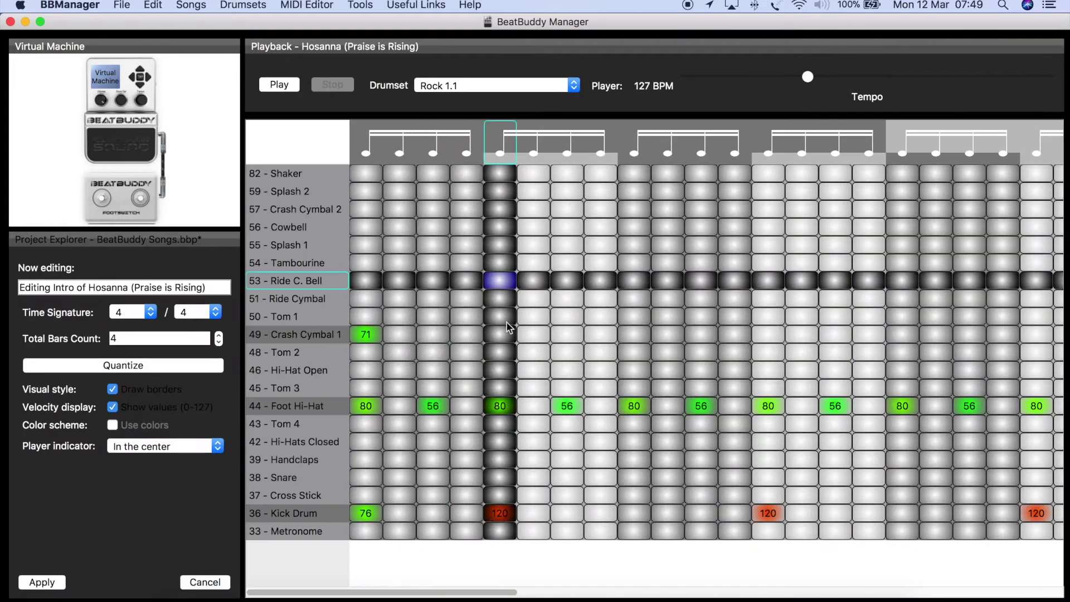
pyautogui.moveTo(449, 590); pyautogui.dragTo(334, 577)
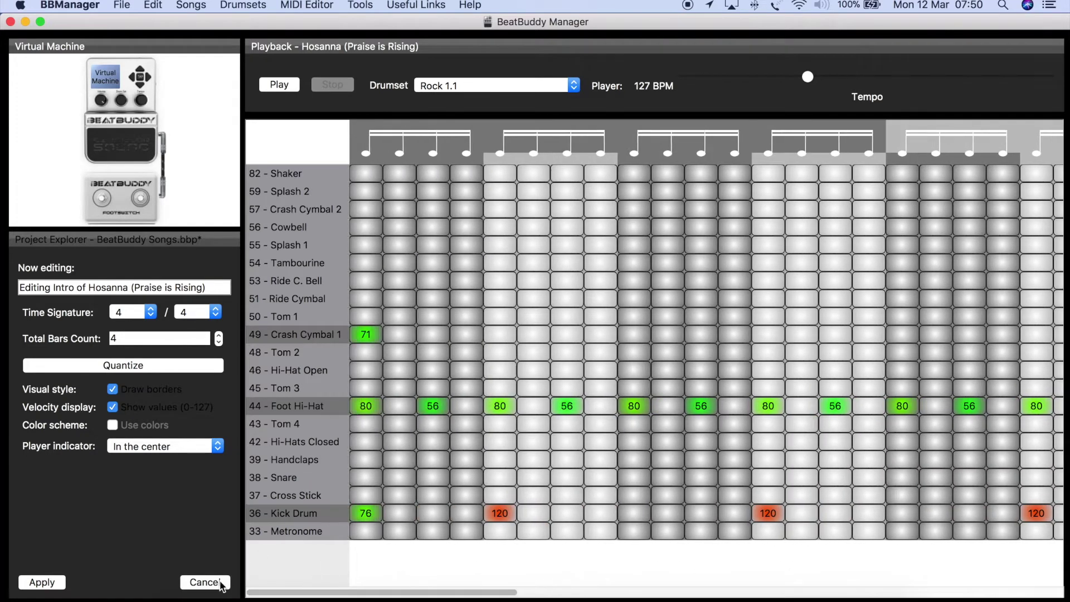
pyautogui.click(205, 582)
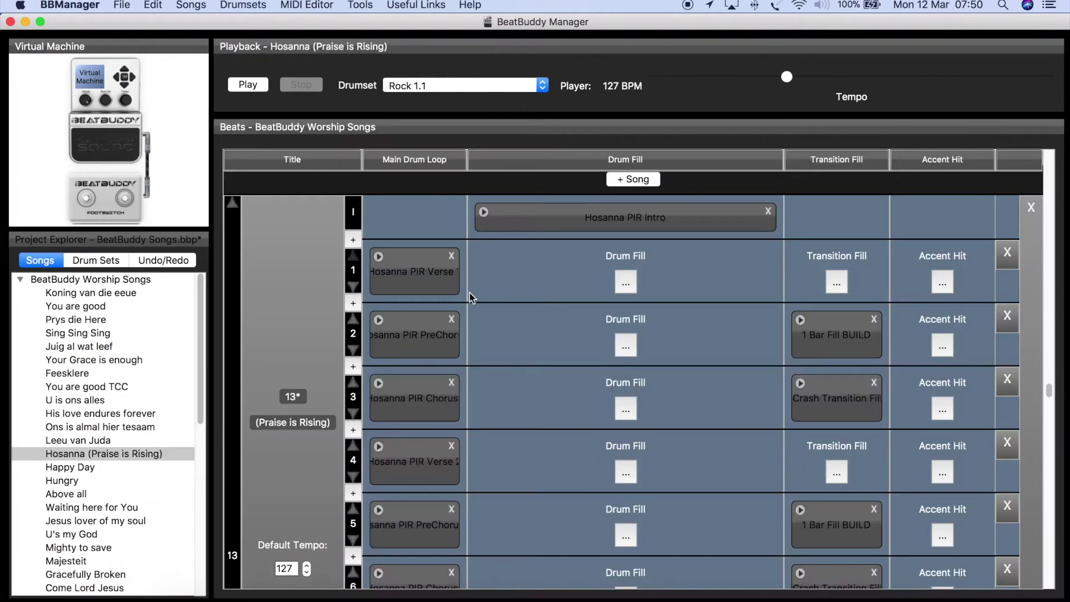
pyautogui.click(484, 212)
# Step: Select the song "Mighty to save" and play its intro fill
pyautogui.scroll(-5, 136, 397)
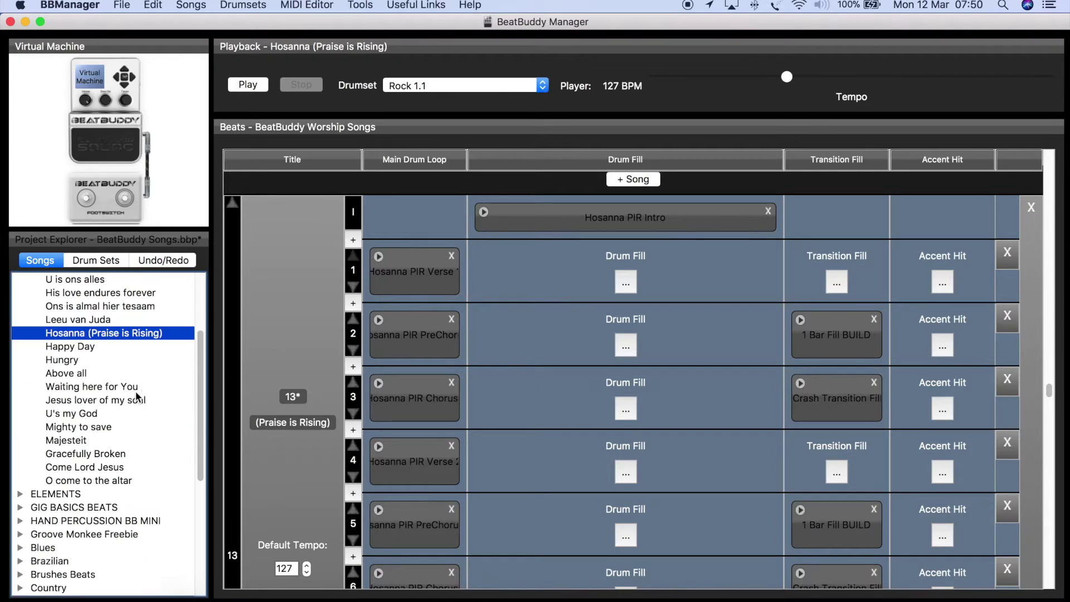
pyautogui.click(77, 428)
pyautogui.scroll(2, 502, 295)
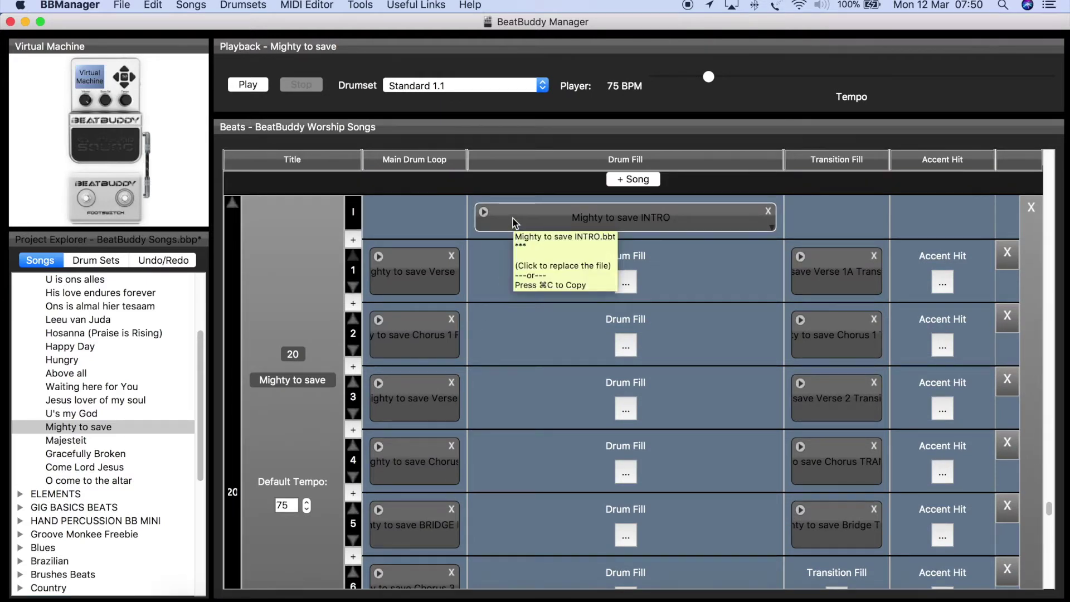
pyautogui.click(484, 211)
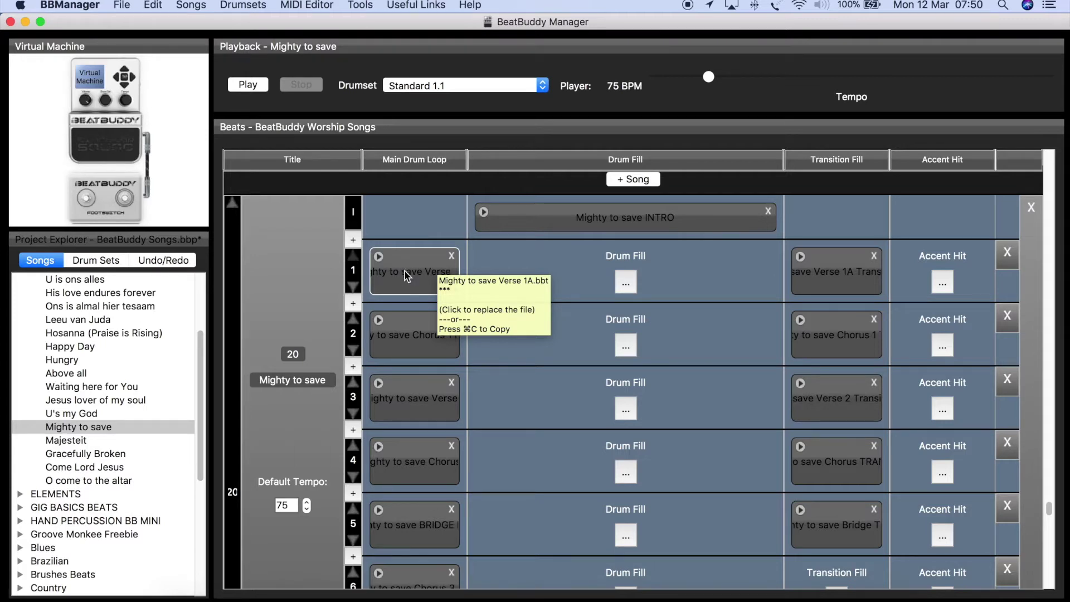
# Step: In "Hosanna (Praise is Rising)", open the part 2 transition fill in the beat editor, play it, and leave without applying changes
pyautogui.click(101, 334)
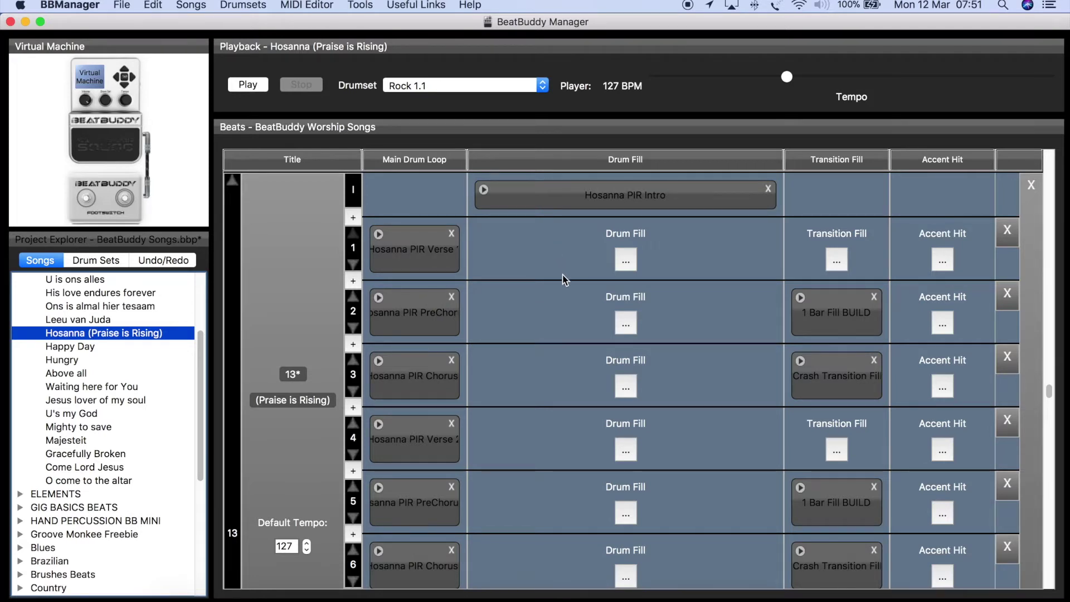
pyautogui.scroll(-2, 561, 273)
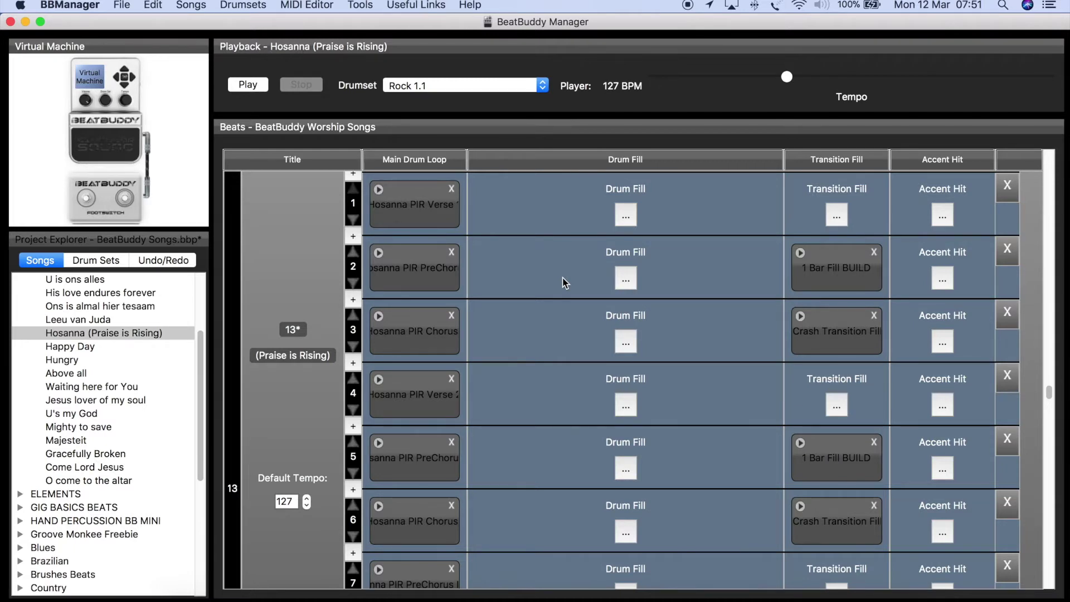
pyautogui.scroll(-2, 565, 282)
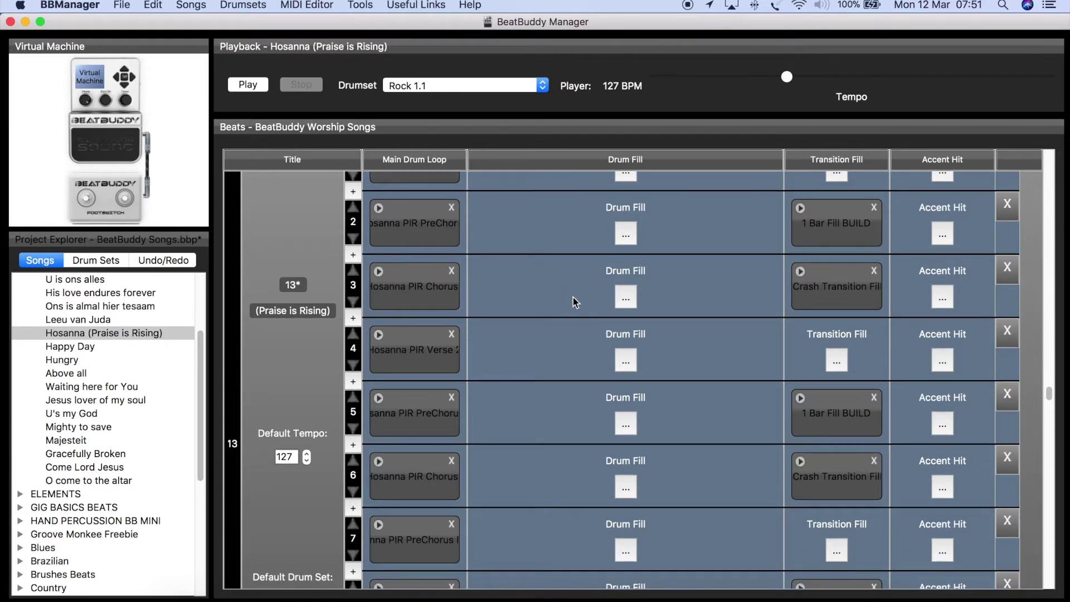
pyautogui.scroll(1, 573, 296)
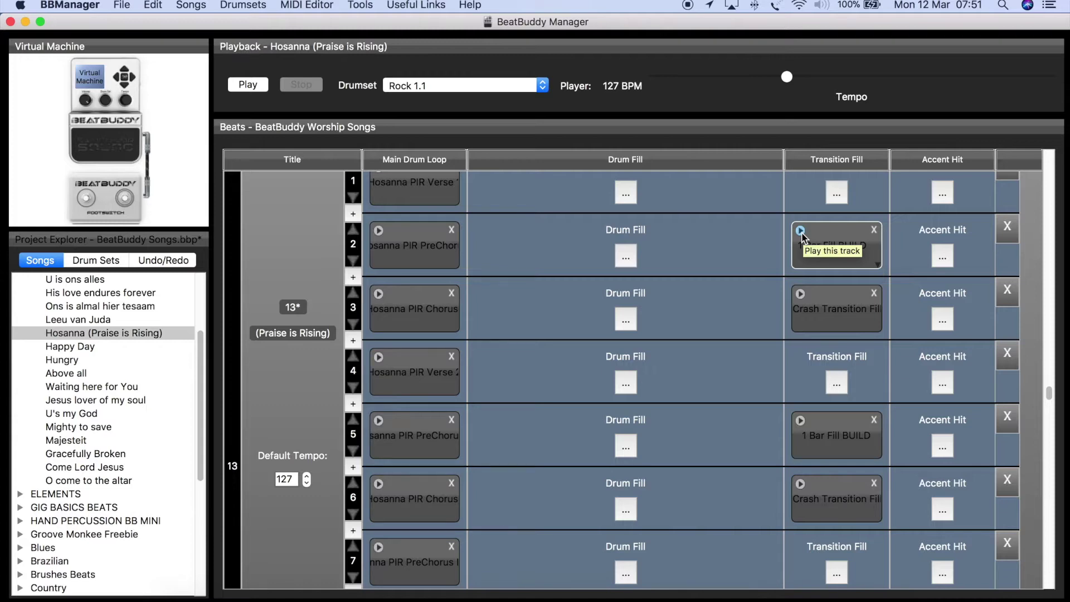
pyautogui.rightClick(797, 266)
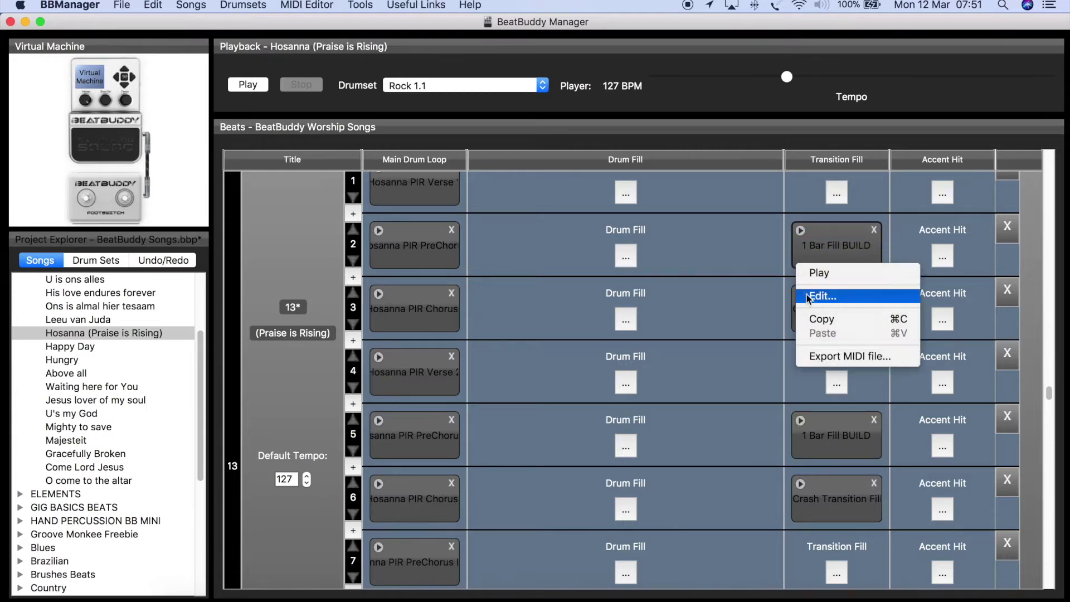
pyautogui.click(811, 300)
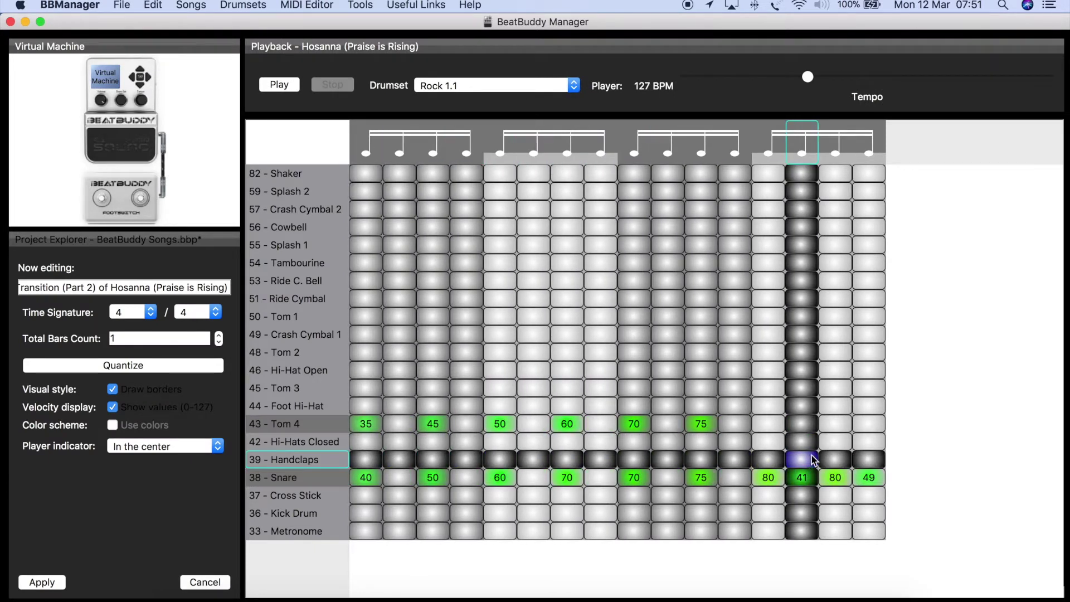
pyautogui.click(289, 88)
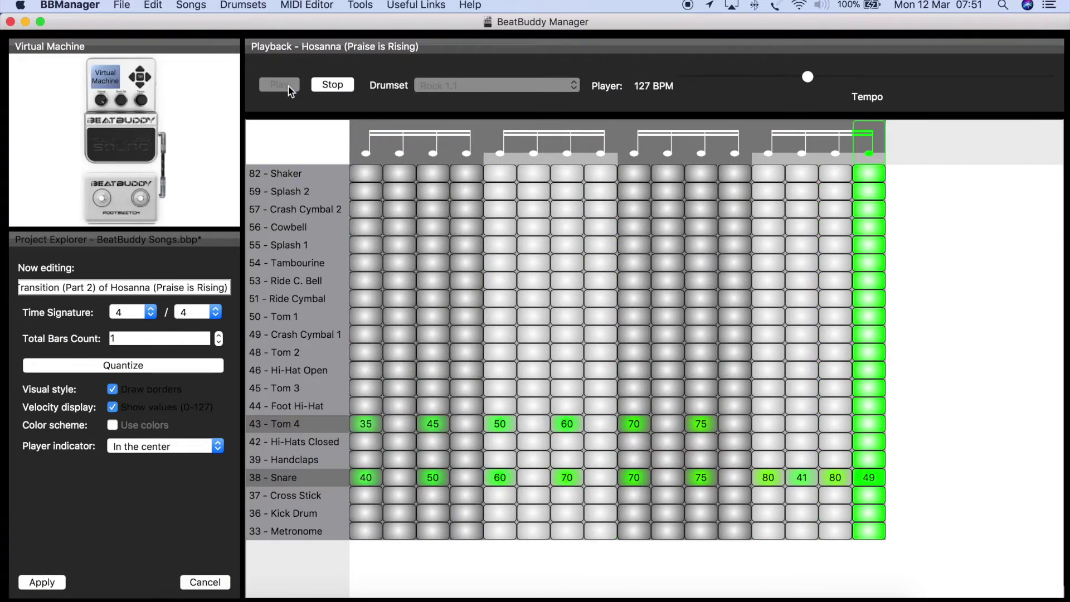
pyautogui.click(205, 582)
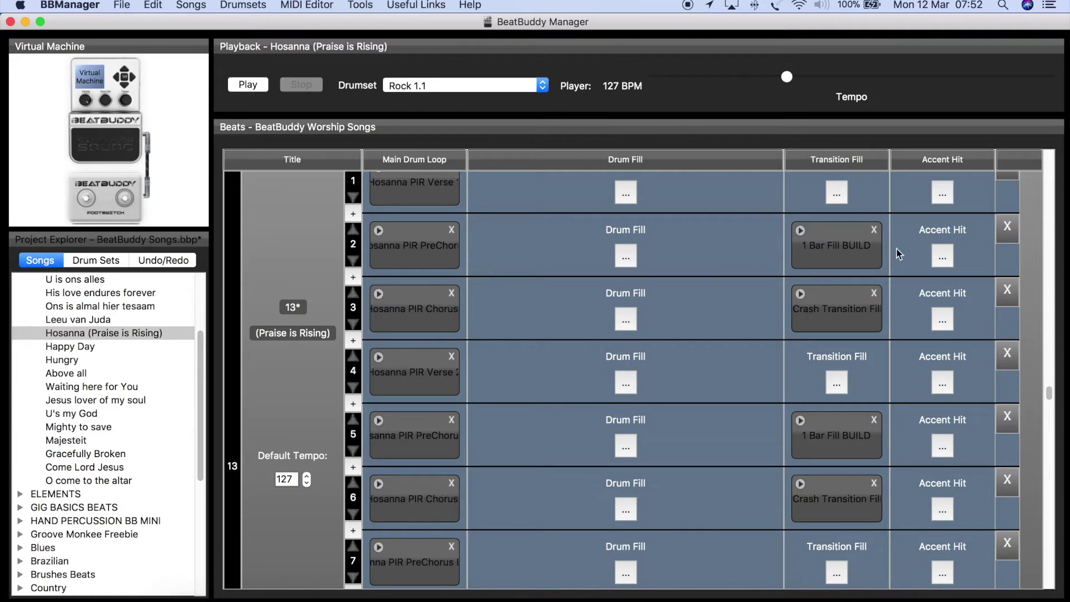
# Step: Open the "Hosanna (Praise is Rising)" part 3 transition fill, examine its notes, play it, and leave the editor without applying changes
pyautogui.rightClick(815, 310)
pyautogui.click(824, 363)
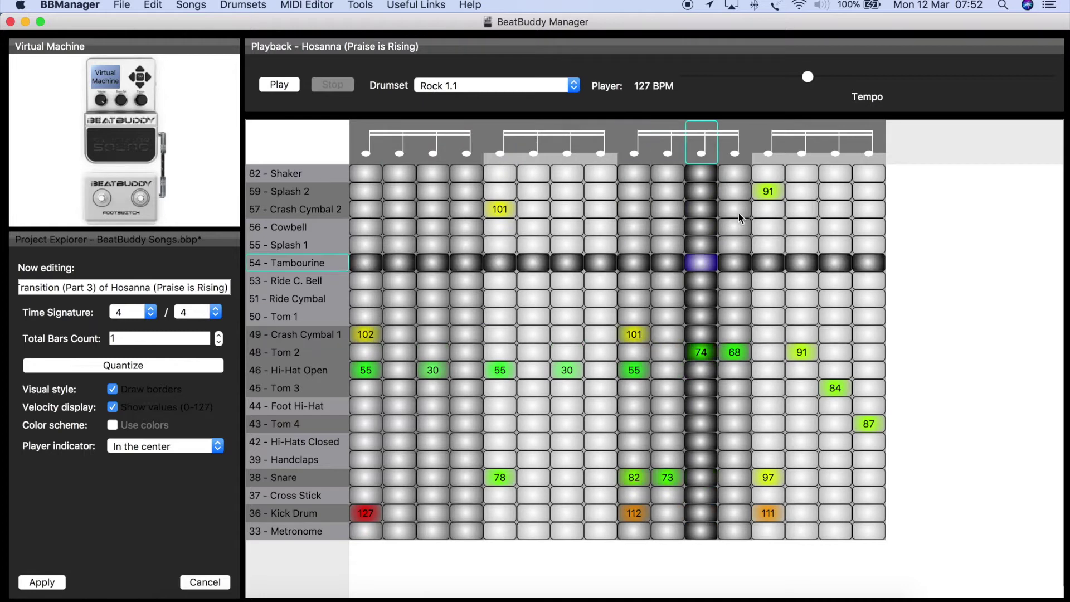
pyautogui.moveTo(769, 194)
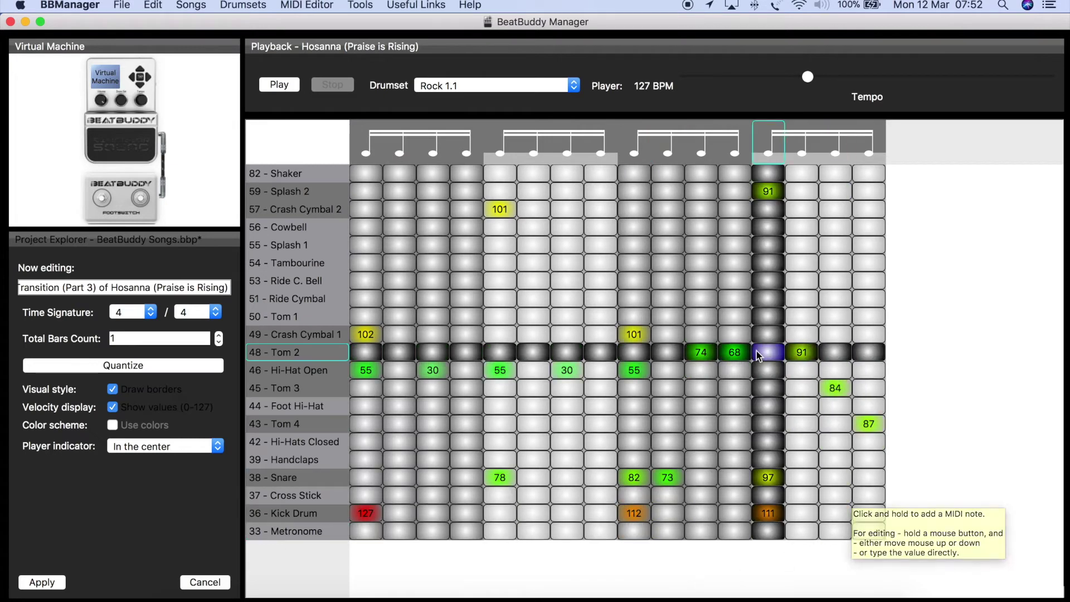
pyautogui.click(284, 86)
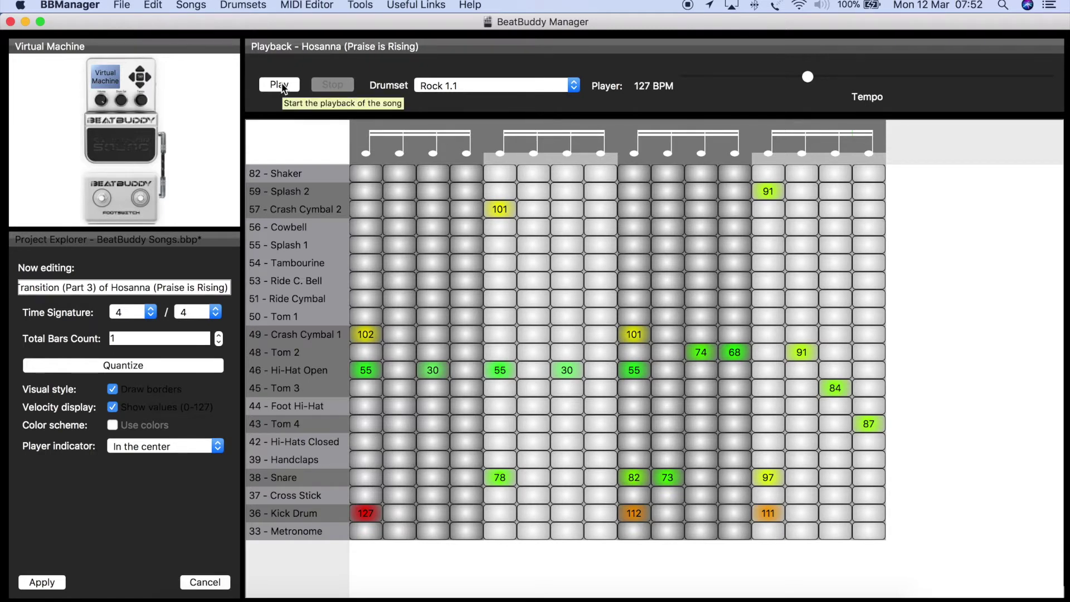
pyautogui.click(205, 581)
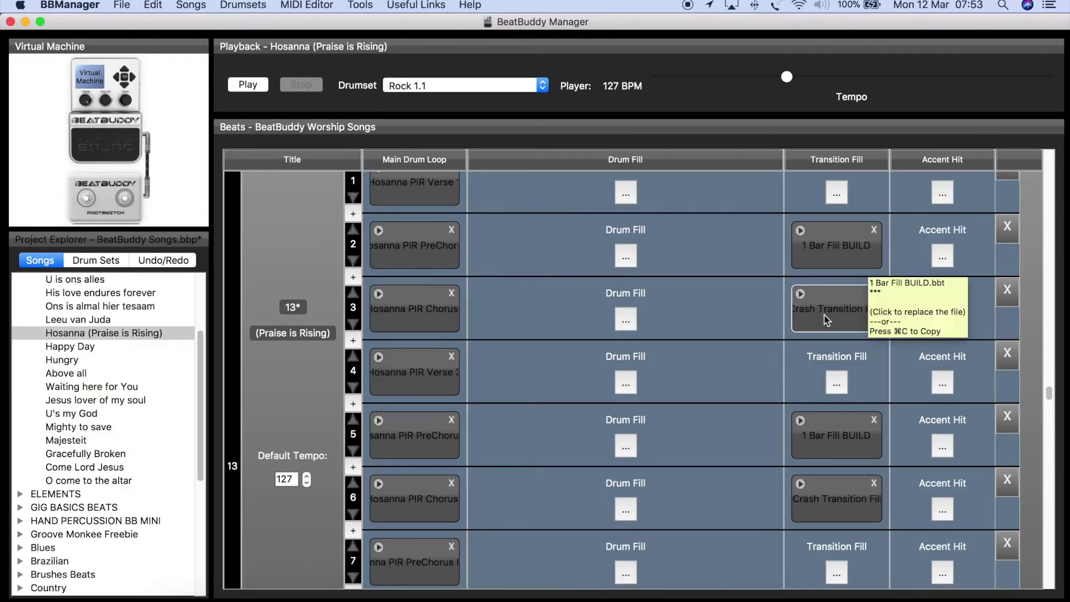
# Step: Open the part 3 chorus main loop in the beat editor, examine its last bars, and leave without applying changes
pyautogui.rightClick(423, 306)
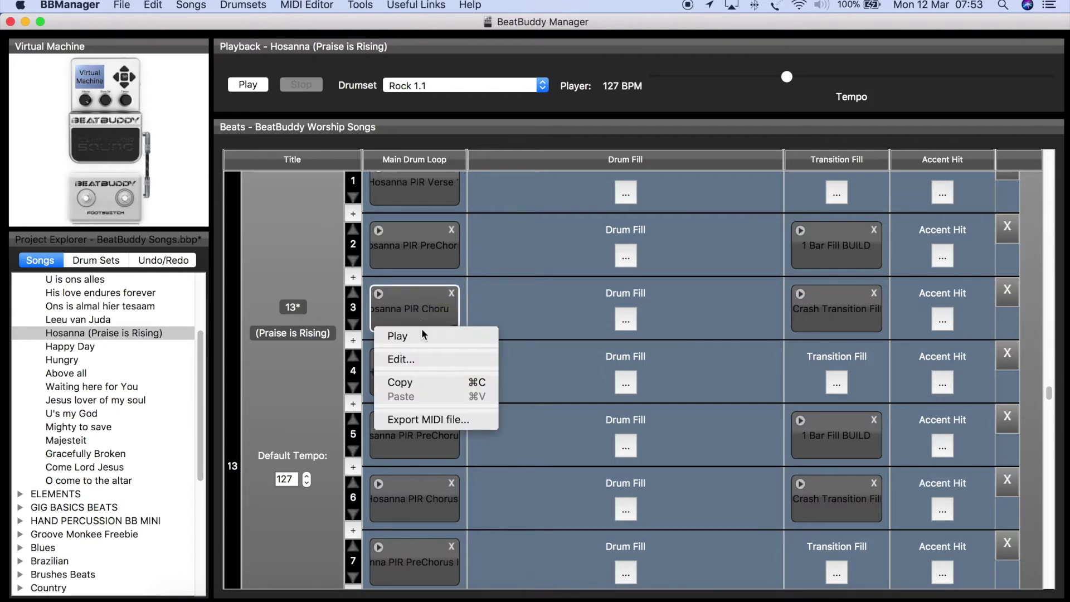
pyautogui.click(444, 359)
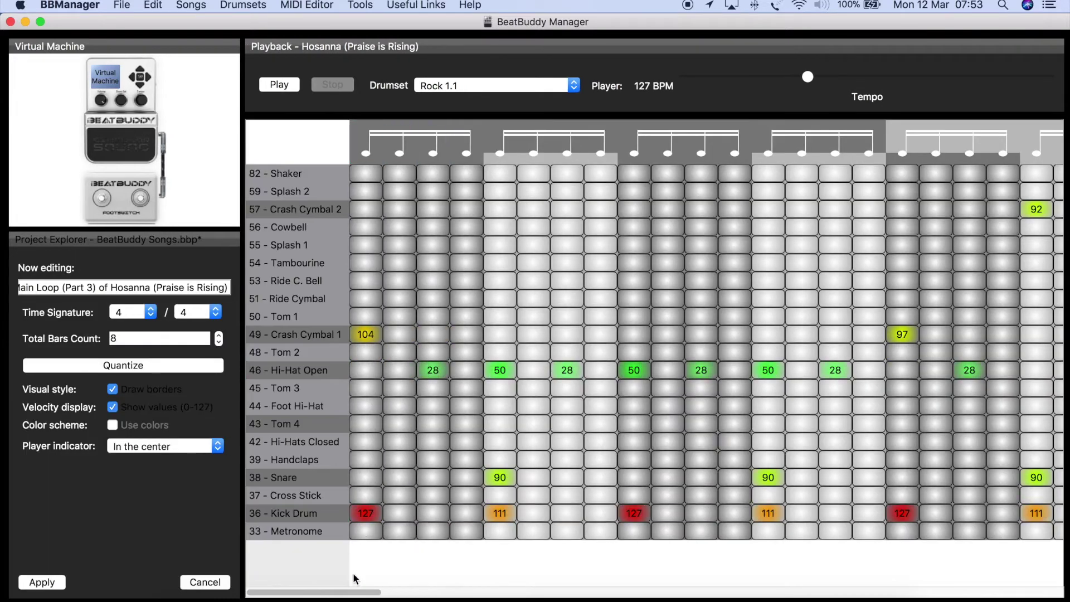
pyautogui.moveTo(358, 591); pyautogui.dragTo(973, 593)
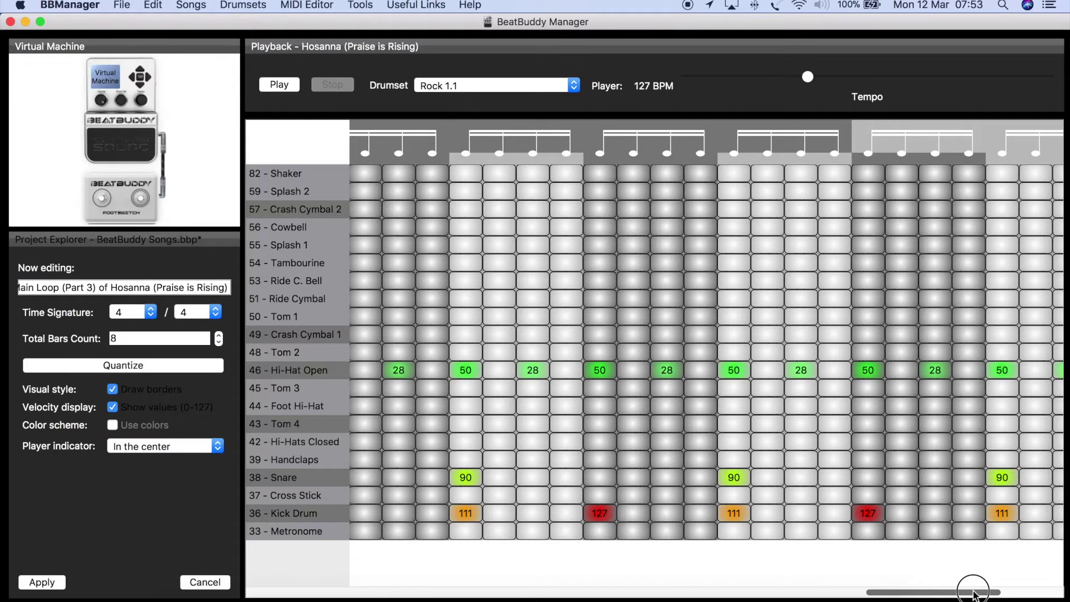
pyautogui.moveTo(973, 592); pyautogui.dragTo(1010, 593)
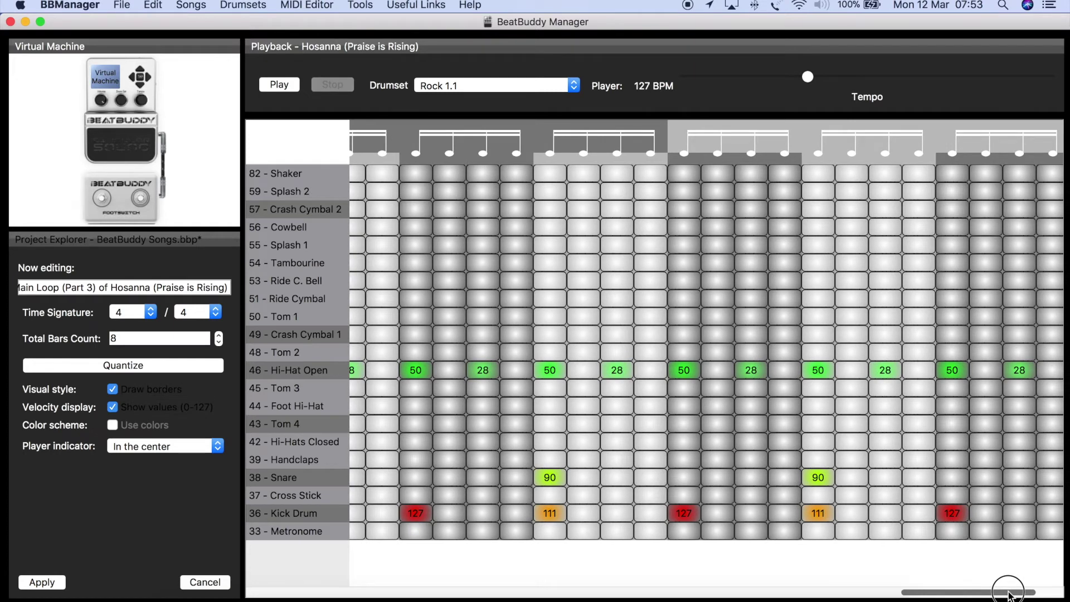
pyautogui.moveTo(1009, 593); pyautogui.dragTo(996, 598)
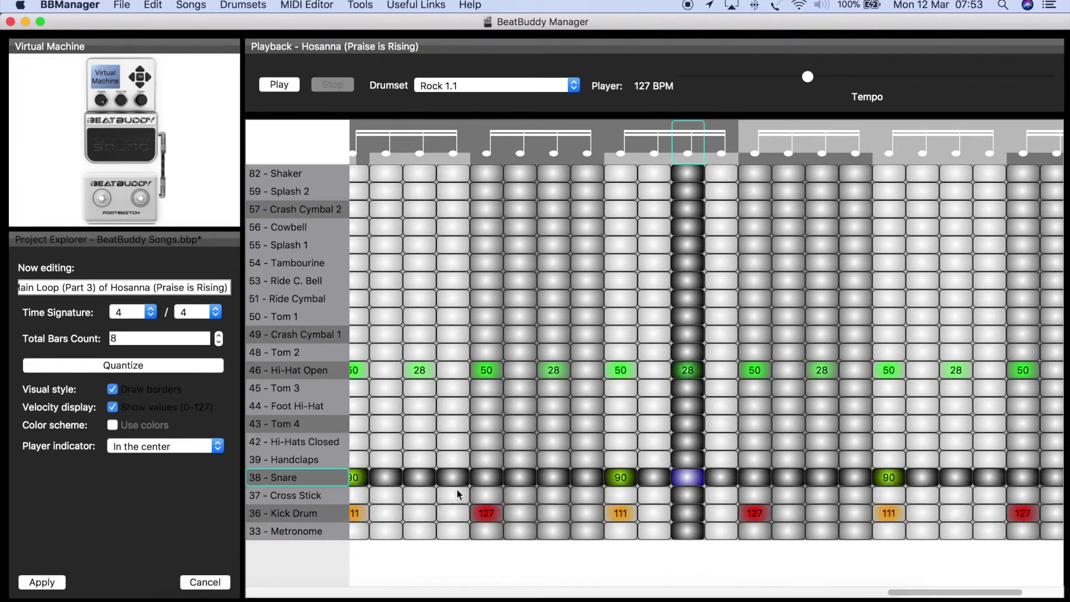
pyautogui.click(204, 581)
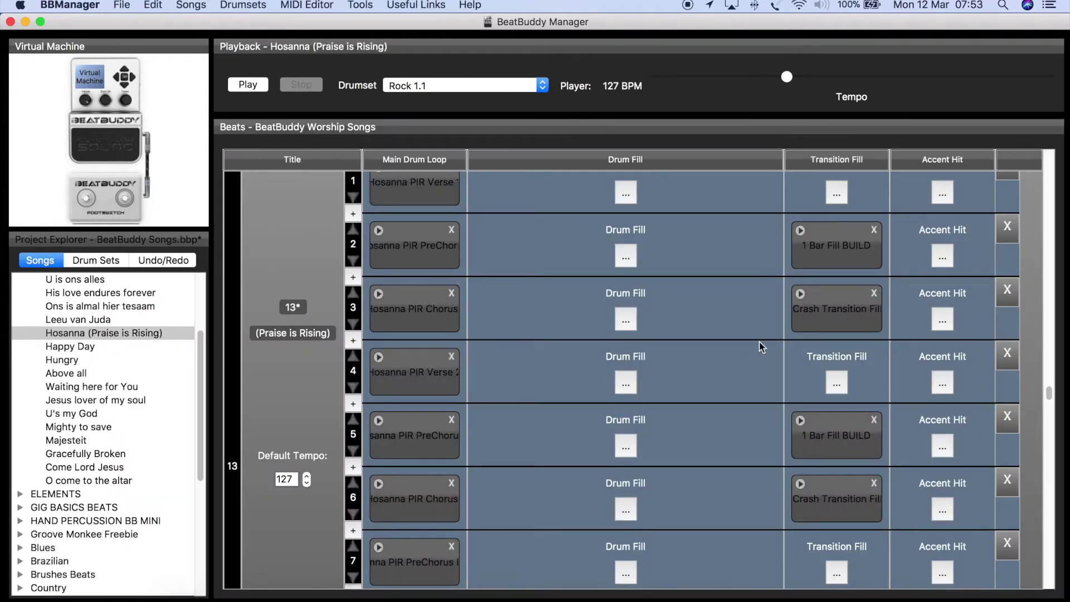
# Step: Reopen the part 3 transition fill to compare it with the chorus loop, and return to the song's parts without applying changes
pyautogui.rightClick(805, 320)
pyautogui.click(797, 359)
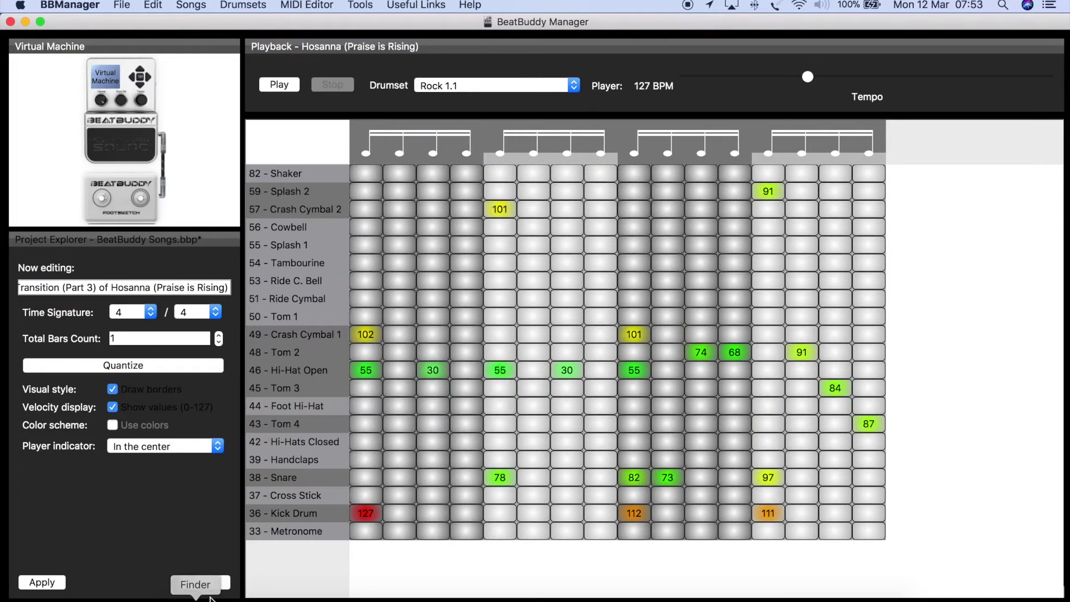
pyautogui.click(223, 580)
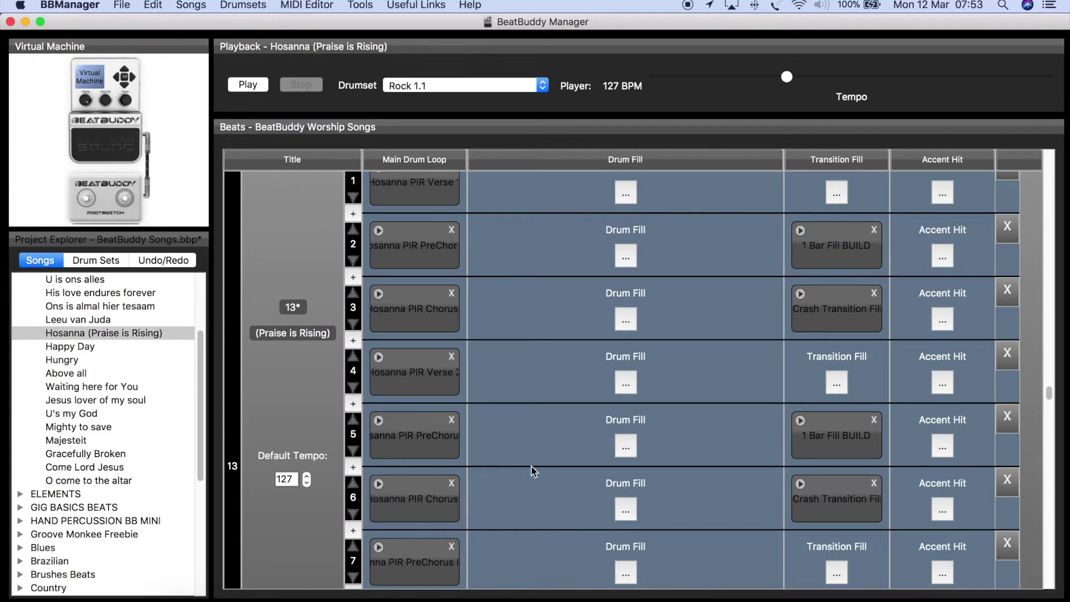
pyautogui.scroll(-4, 531, 466)
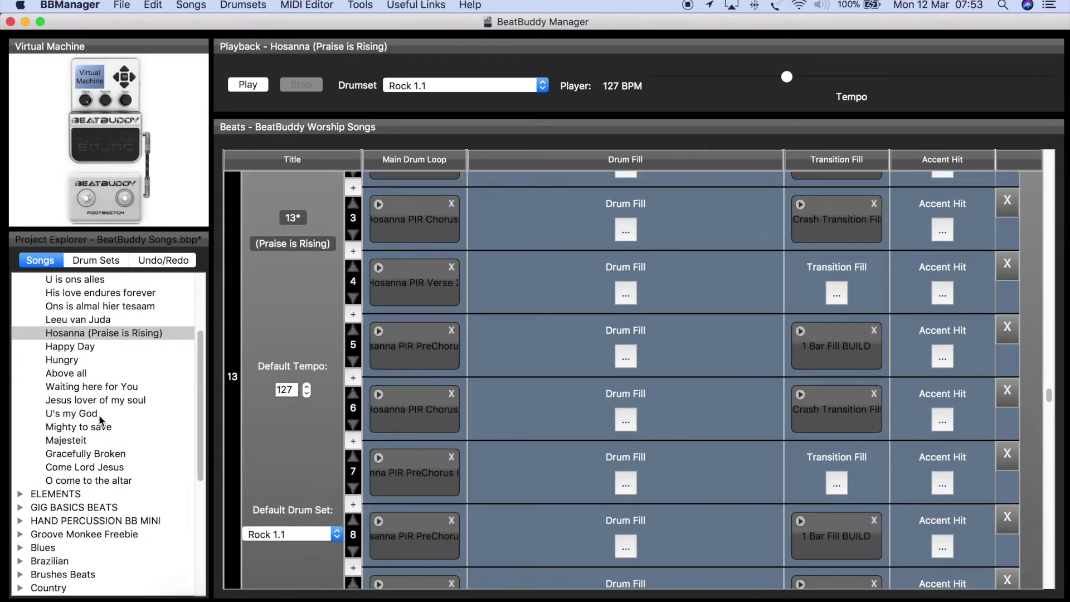
# Step: Open the part 1 verse main loop of "Mighty to save" in the beat editor, play it, and leave without applying changes
pyautogui.click(89, 429)
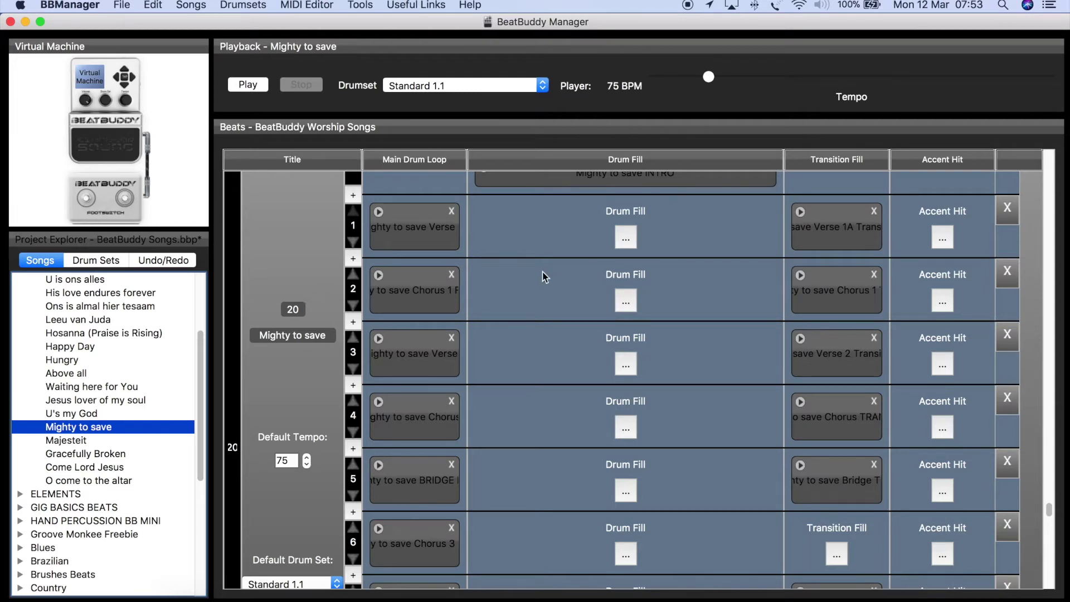
pyautogui.rightClick(412, 231)
pyautogui.click(413, 276)
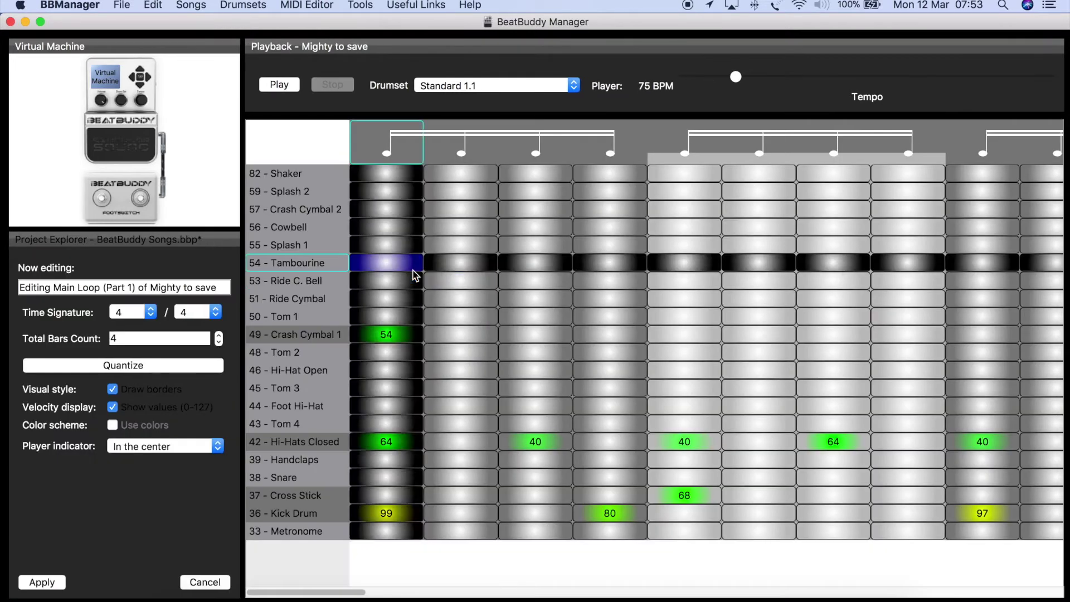
pyautogui.moveTo(478, 591); pyautogui.dragTo(382, 583)
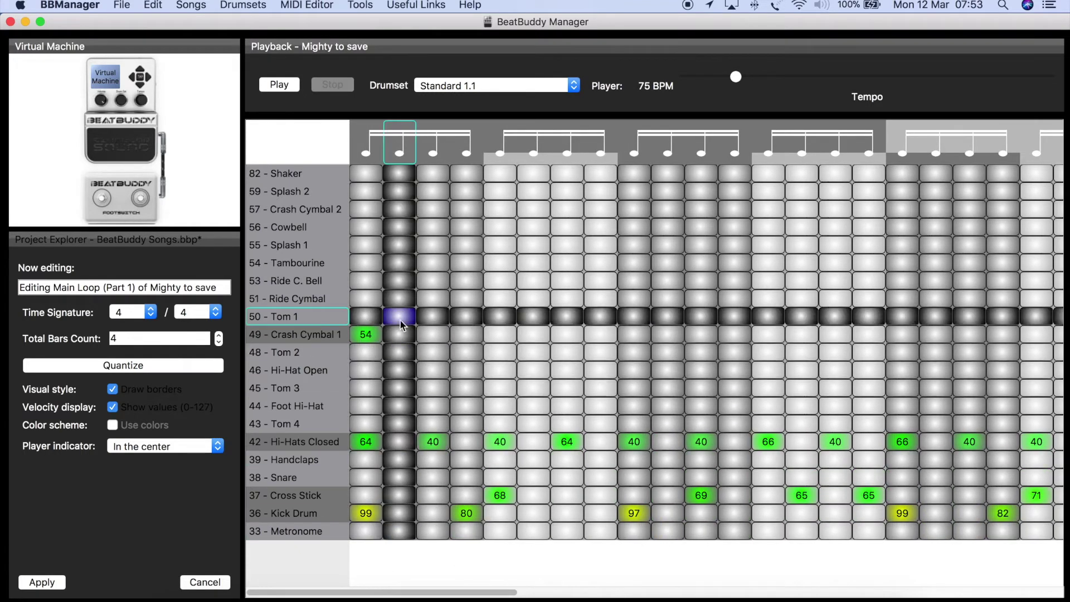
pyautogui.click(286, 86)
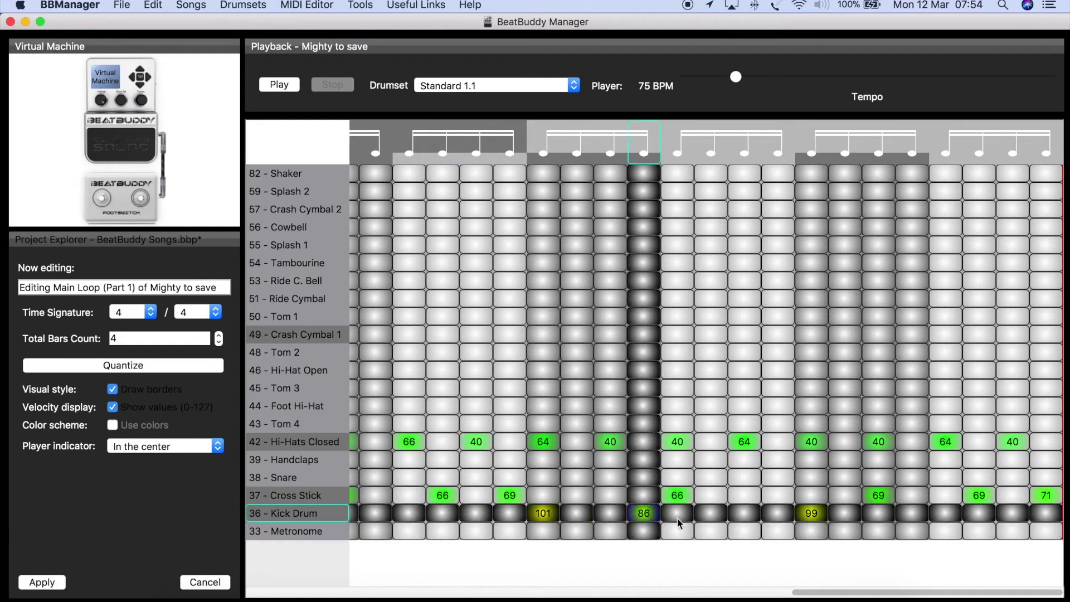
pyautogui.moveTo(810, 593); pyautogui.dragTo(390, 582)
pyautogui.click(207, 583)
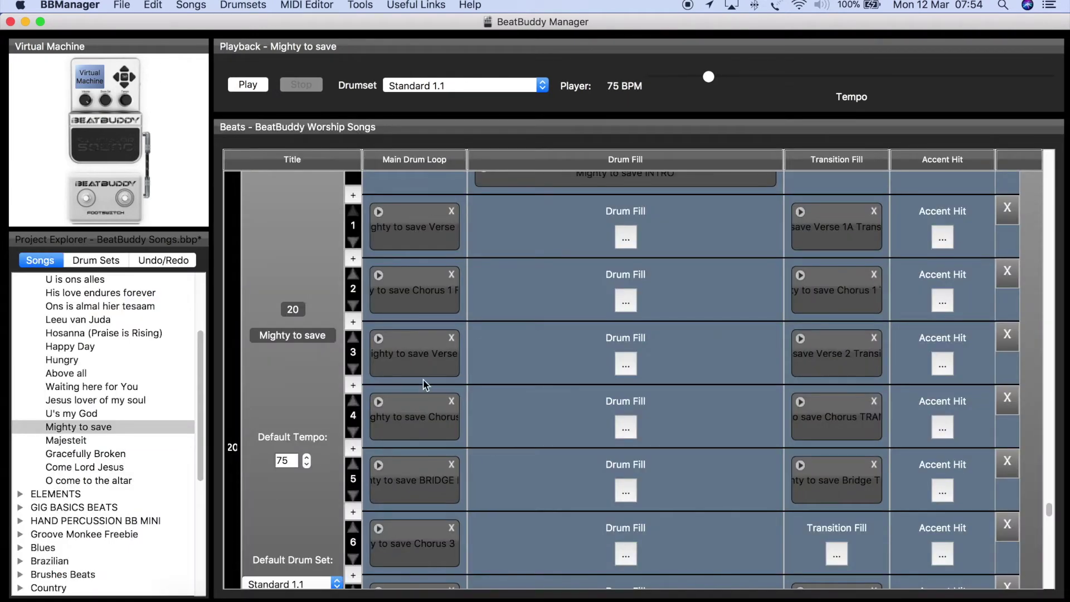
# Step: Open the part 1 transition fill of "Mighty to save" in the beat editor and examine the notes across both bars
pyautogui.rightClick(834, 245)
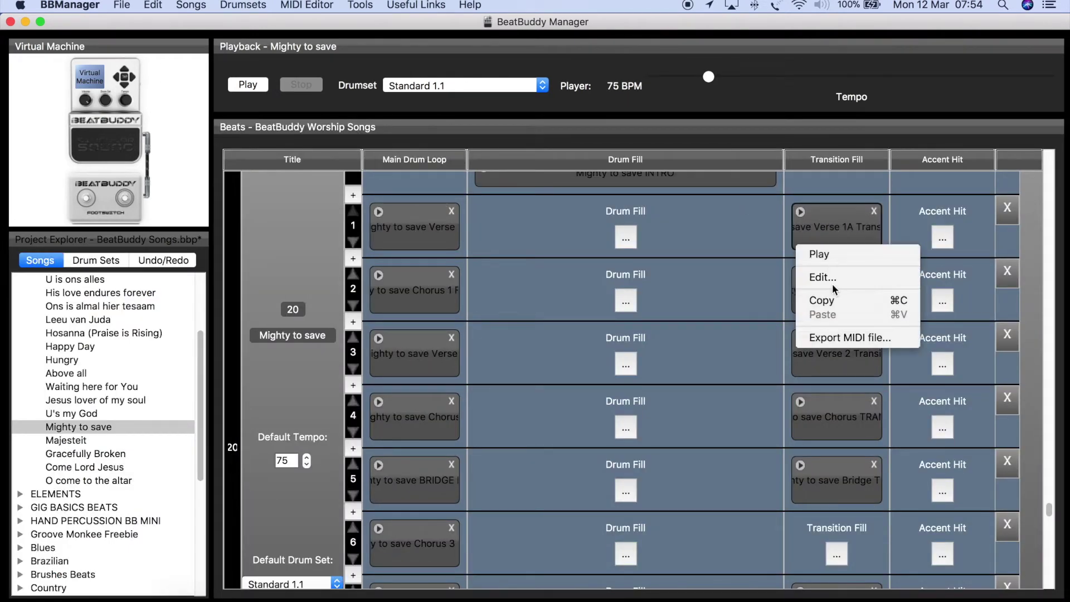
pyautogui.click(815, 285)
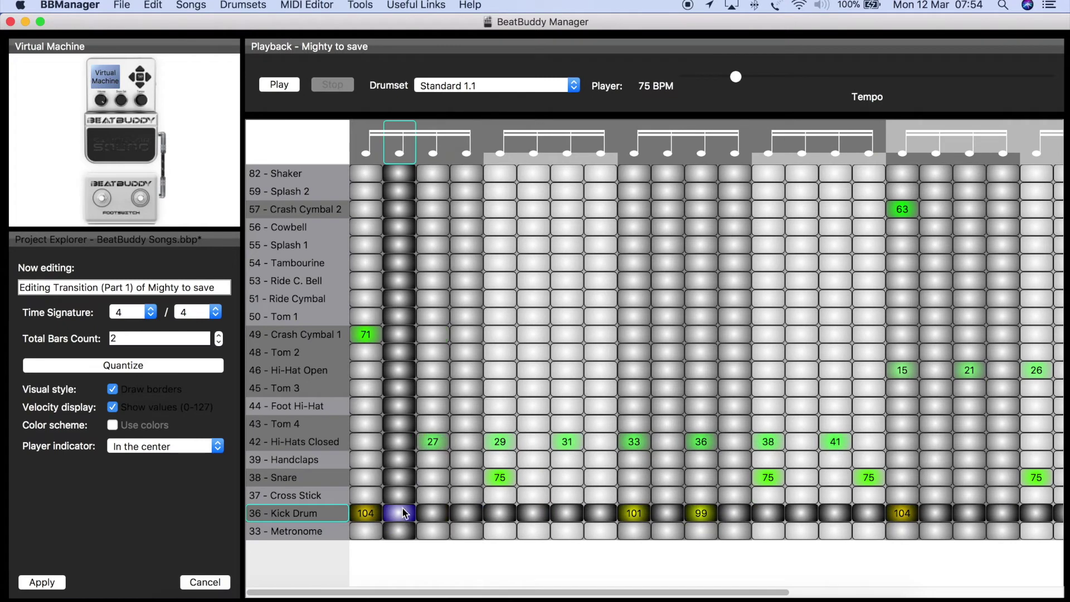
pyautogui.moveTo(532, 592); pyautogui.dragTo(602, 597)
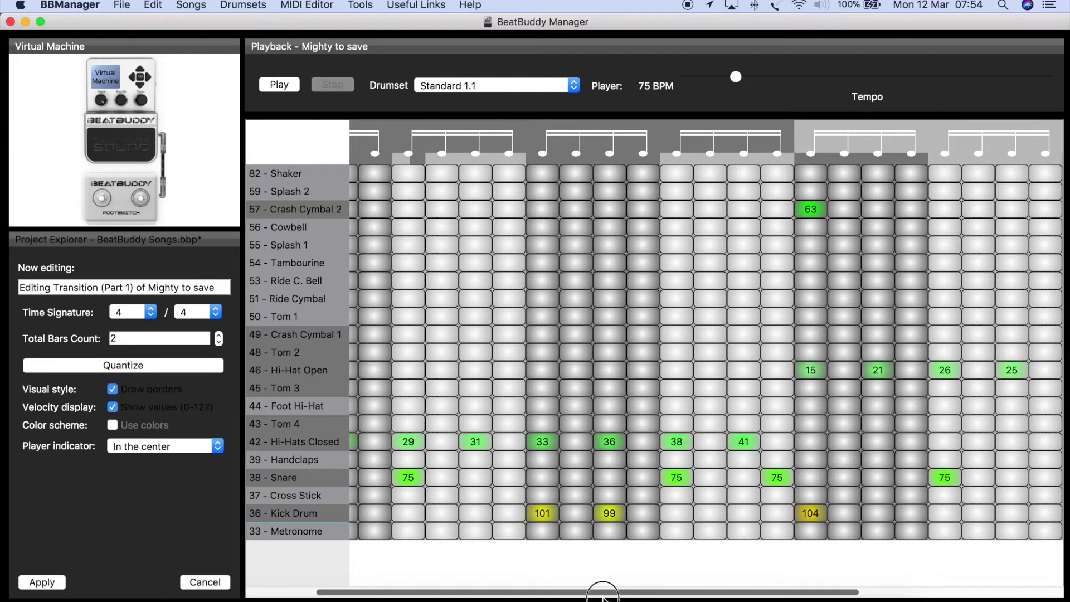
pyautogui.moveTo(602, 598); pyautogui.dragTo(899, 597)
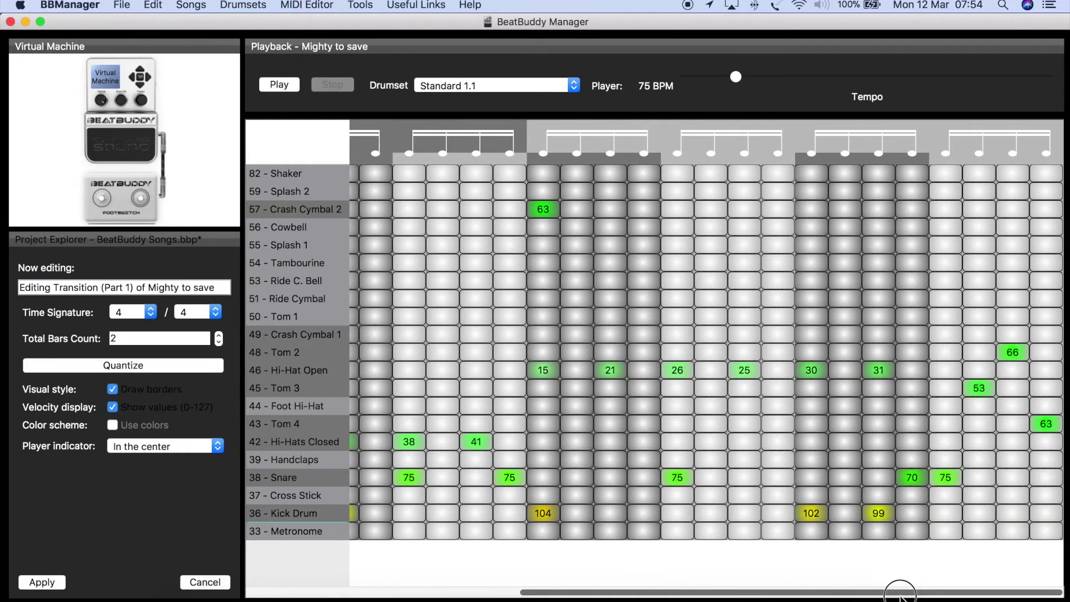
pyautogui.moveTo(818, 597); pyautogui.dragTo(470, 593)
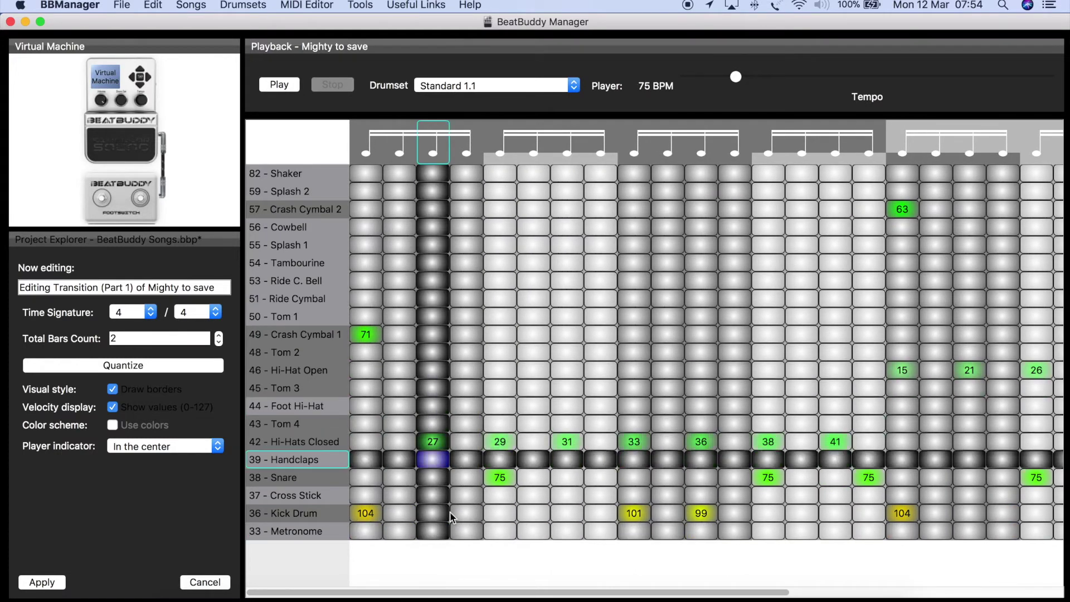
pyautogui.moveTo(483, 592)
pyautogui.mouseDown()
pyautogui.moveTo(631, 593)
pyautogui.moveTo(490, 591)
pyautogui.mouseUp()
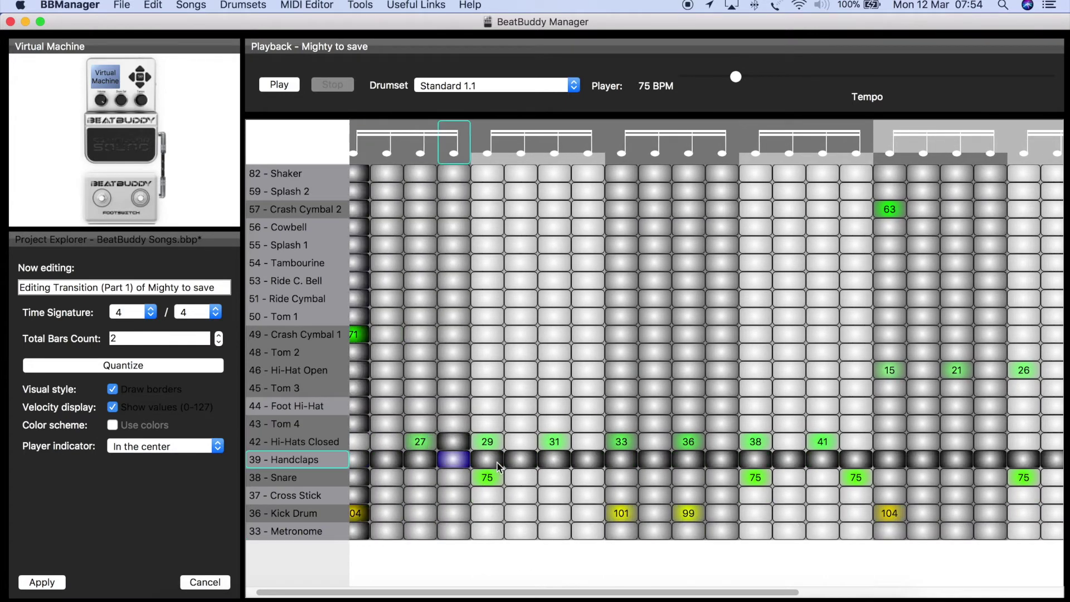
pyautogui.moveTo(669, 591); pyautogui.dragTo(958, 591)
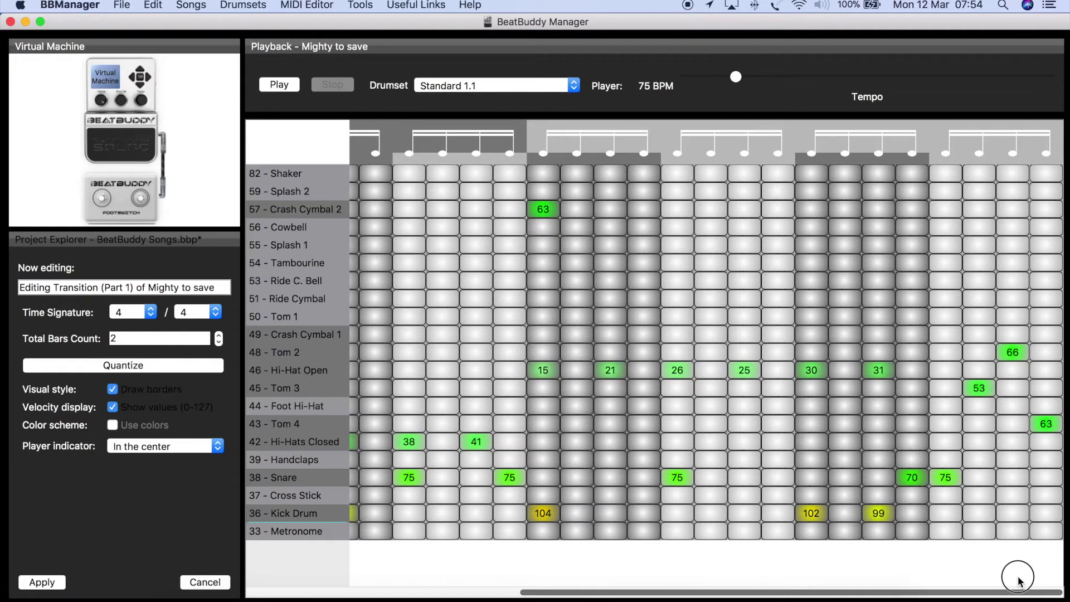
pyautogui.moveTo(1014, 581); pyautogui.dragTo(574, 585)
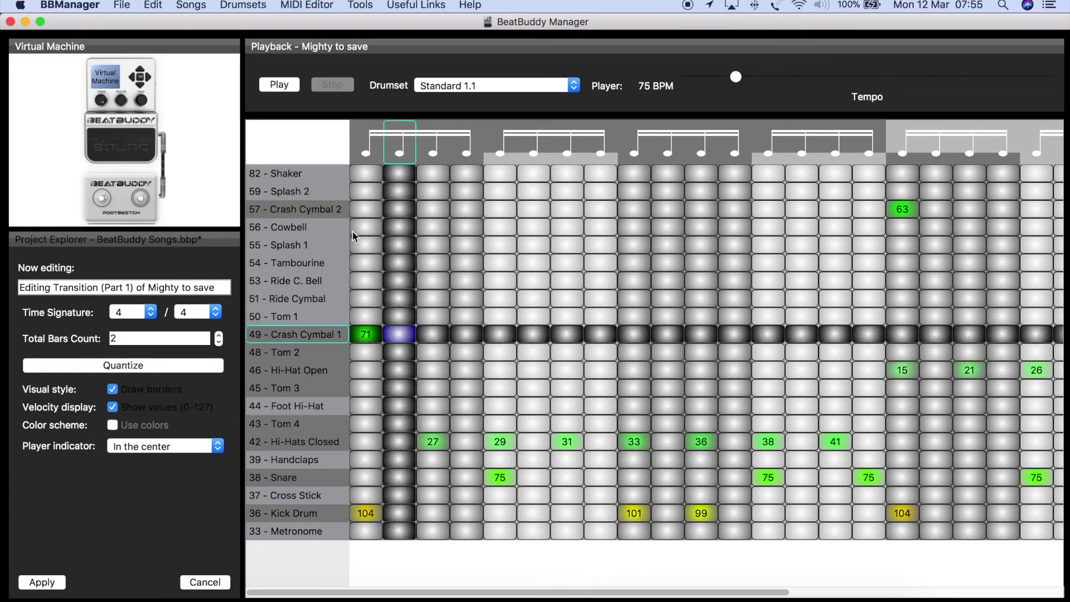
# Step: Play the part 1 transition fill, review its second bar, and leave the editor without applying changes
pyautogui.click(280, 85)
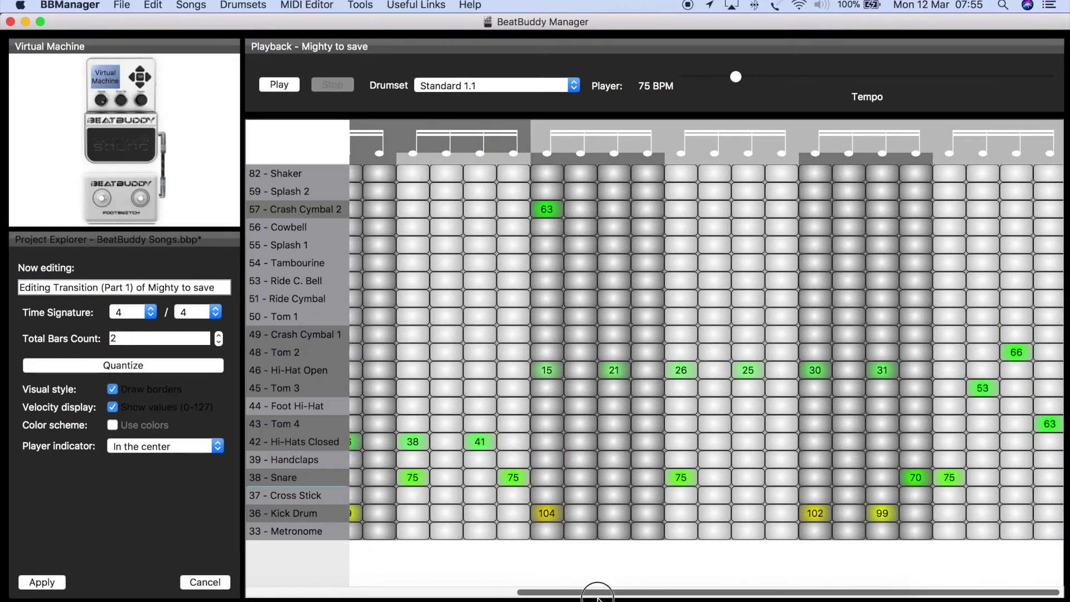
pyautogui.moveTo(607, 590); pyautogui.dragTo(535, 600)
pyautogui.hscroll(2, 707, 357)
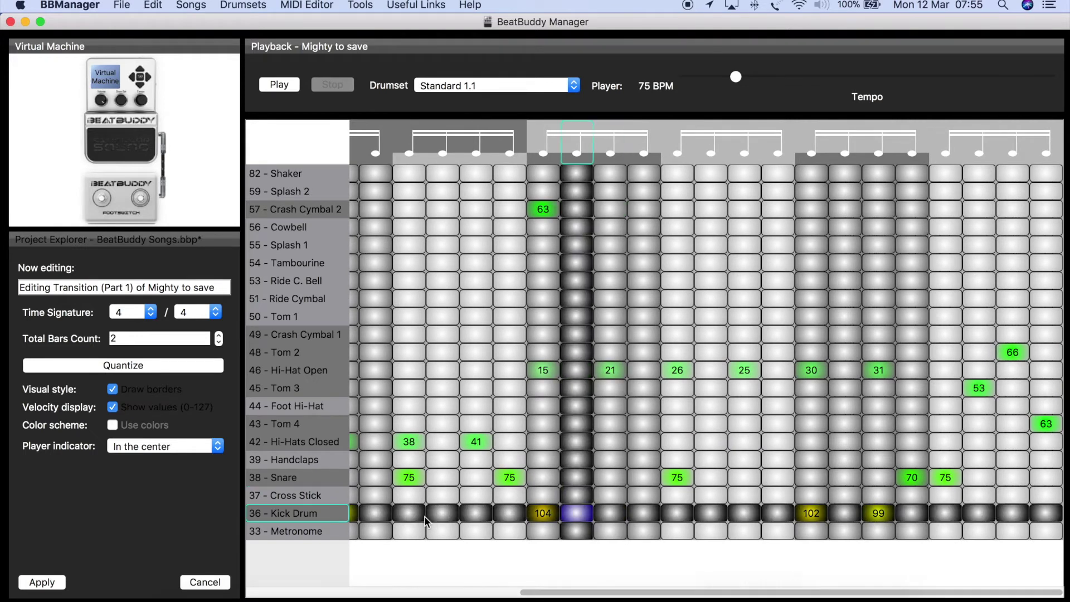
pyautogui.click(212, 585)
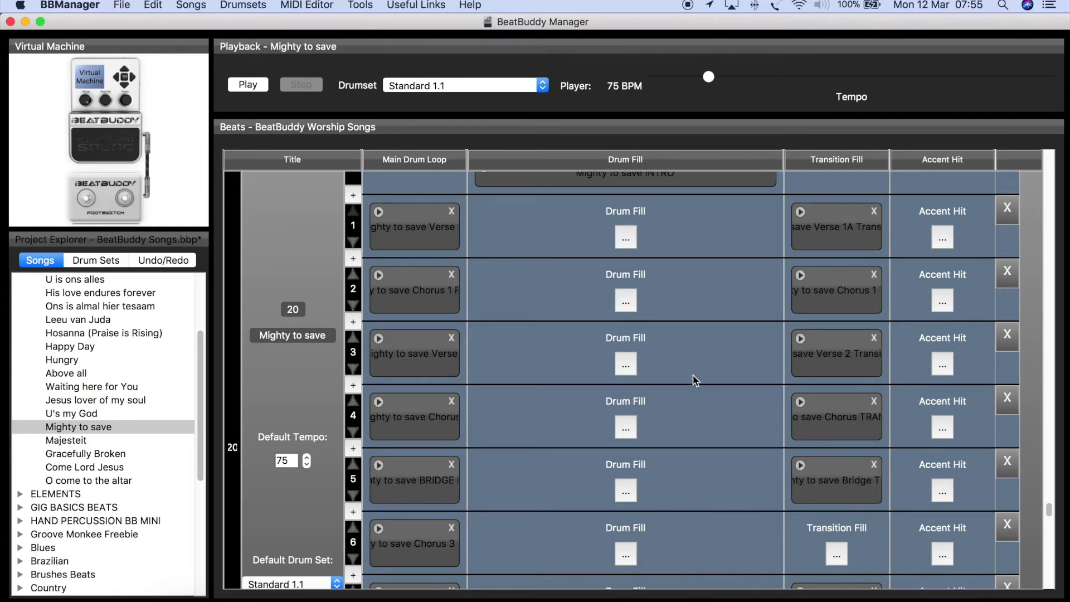
# Step: Open the part 4 chorus transition fill of "Mighty to save" in the beat editor, play it, and leave without applying changes
pyautogui.scroll(-2, 694, 380)
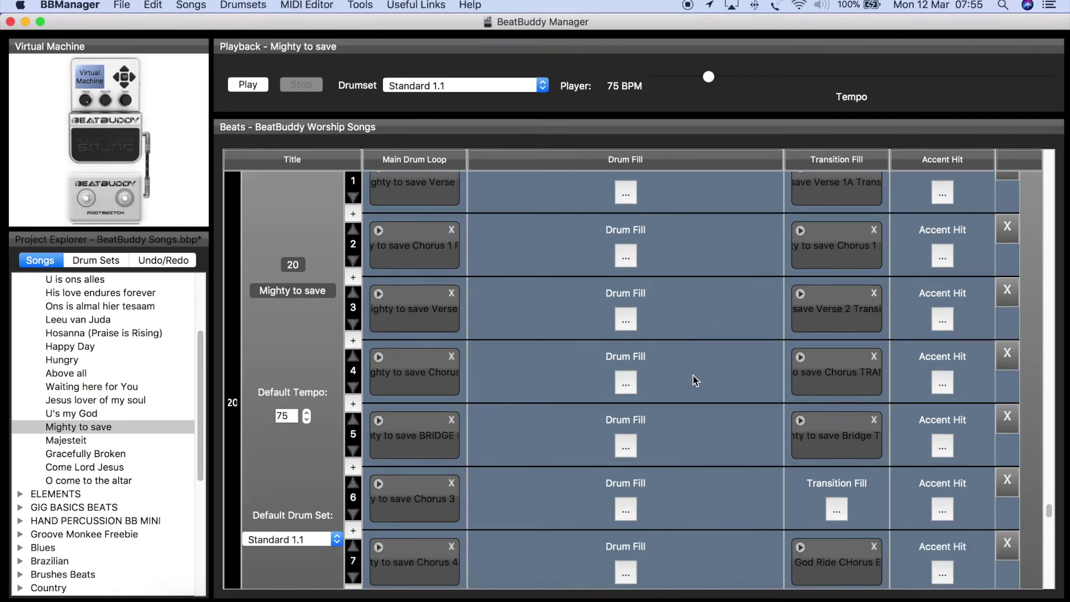
pyautogui.rightClick(828, 375)
pyautogui.click(825, 421)
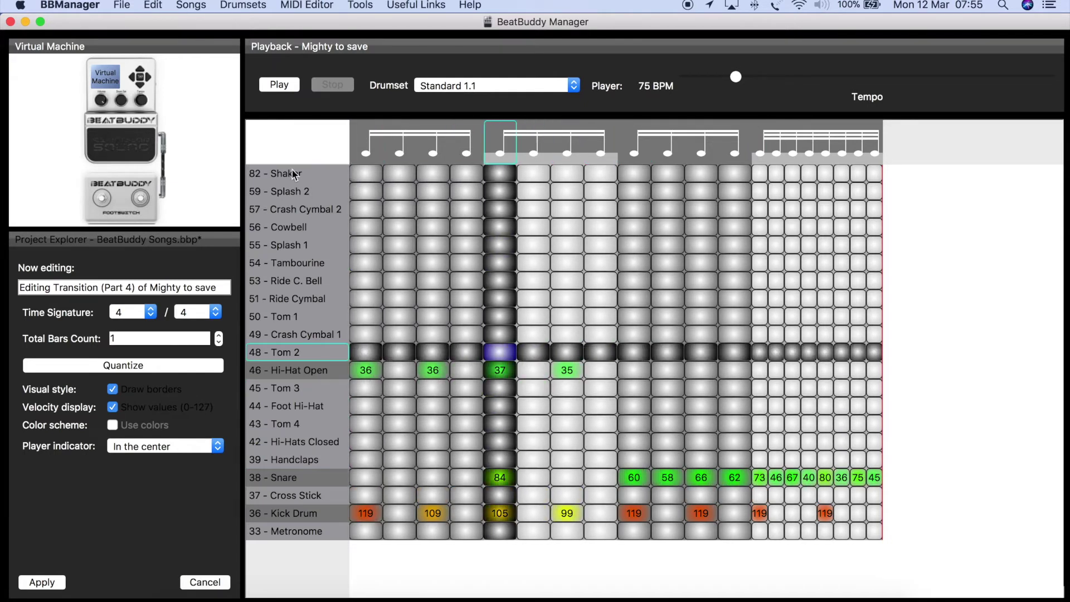
pyautogui.click(279, 85)
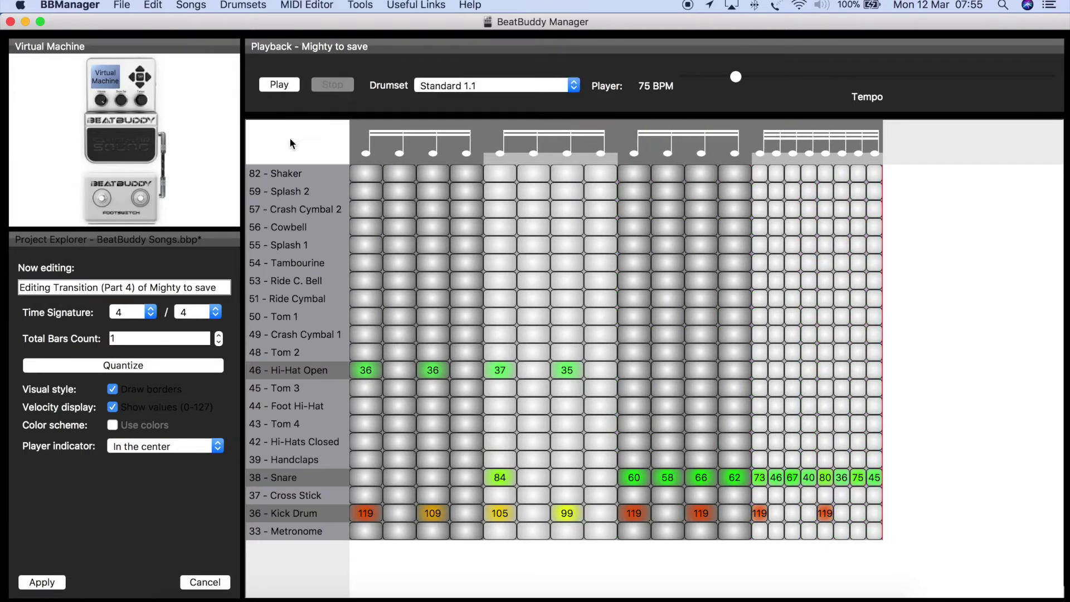
pyautogui.click(220, 586)
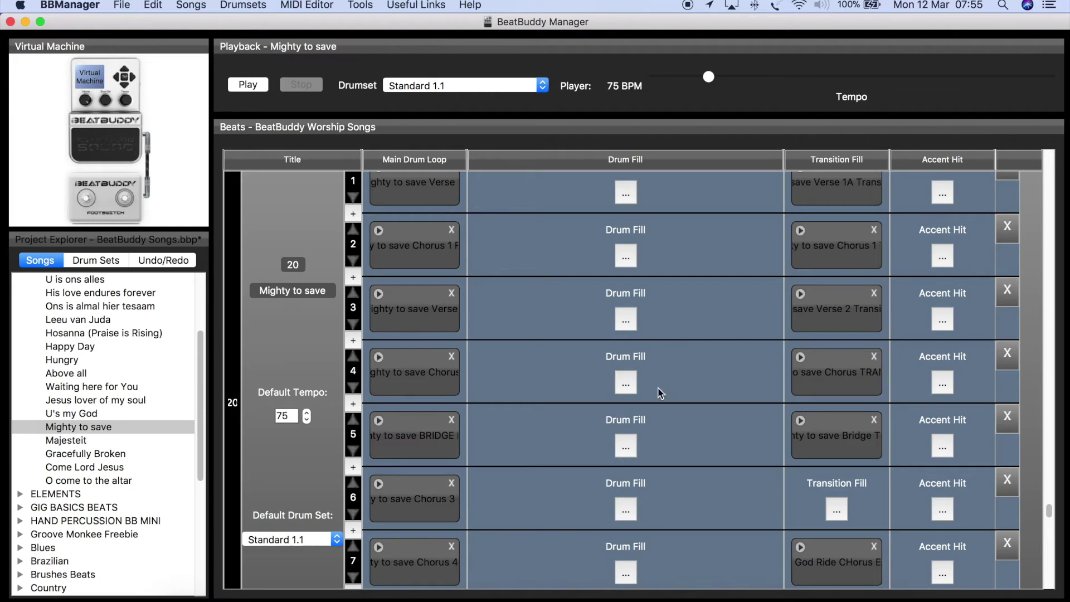
# Step: Open the part 5 bridge transition fill of "Mighty to save" in the beat editor, play it, and leave without applying changes
pyautogui.rightClick(822, 444)
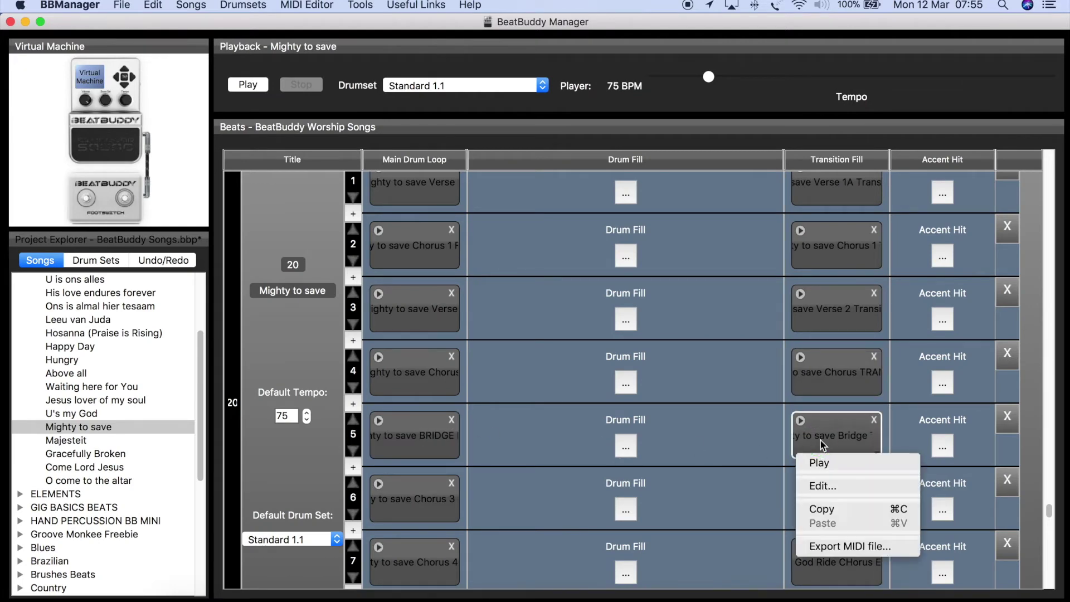
pyautogui.click(820, 484)
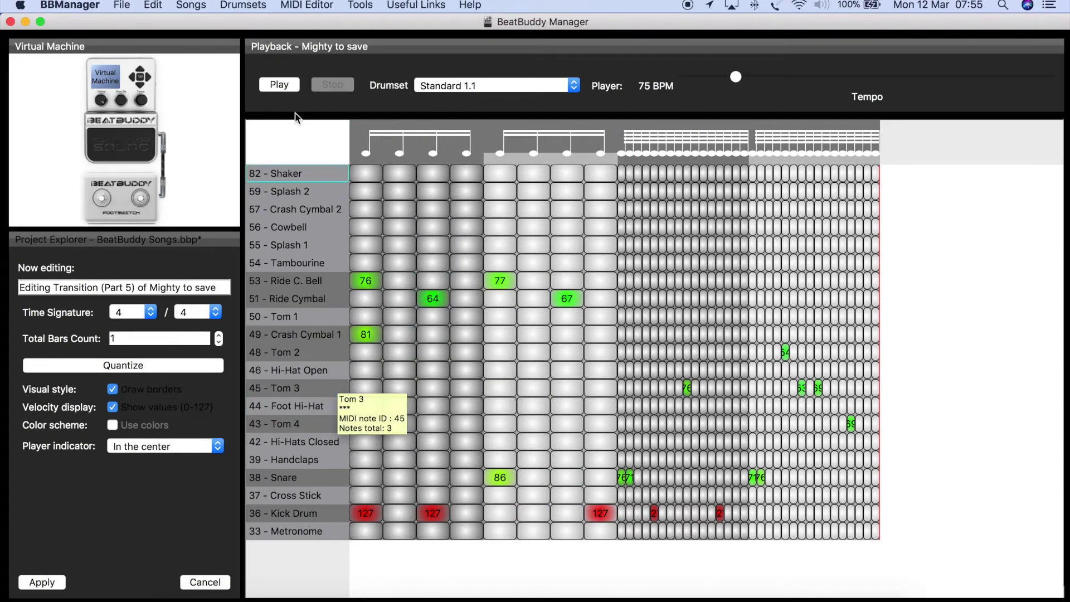
pyautogui.click(282, 86)
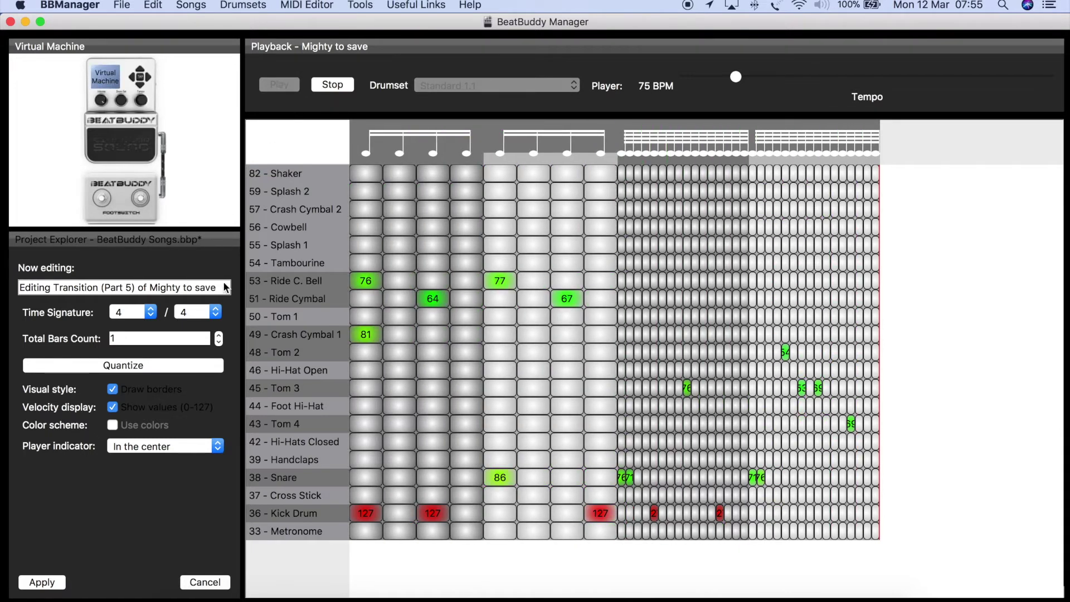
pyautogui.click(219, 583)
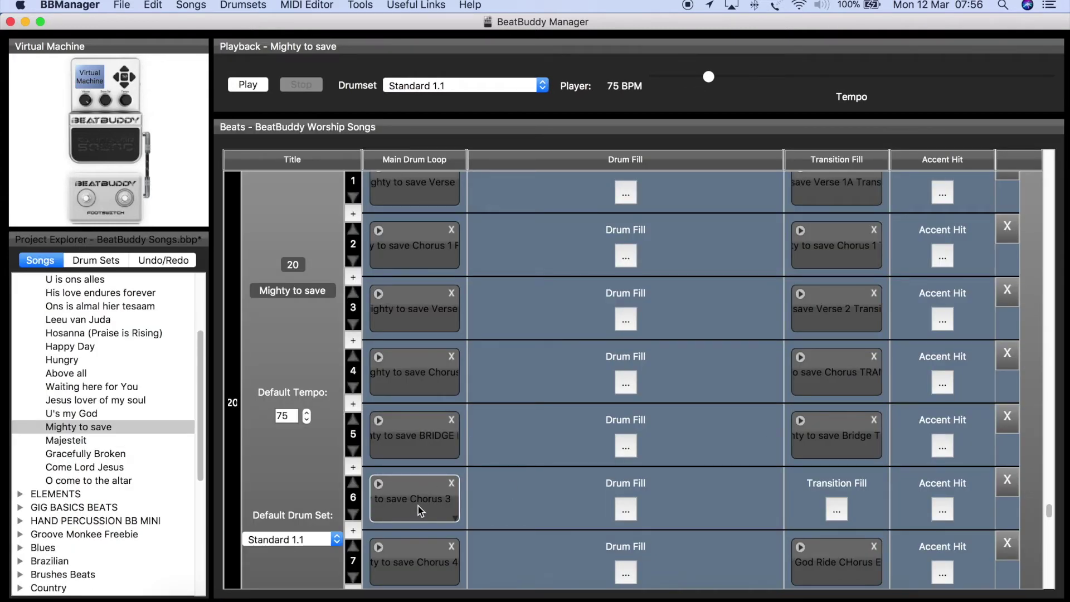
# Step: Open the part 6 Chorus 3 main loop in the beat editor, play it through to its closing fill, and leave without applying changes
pyautogui.scroll(-2, 419, 510)
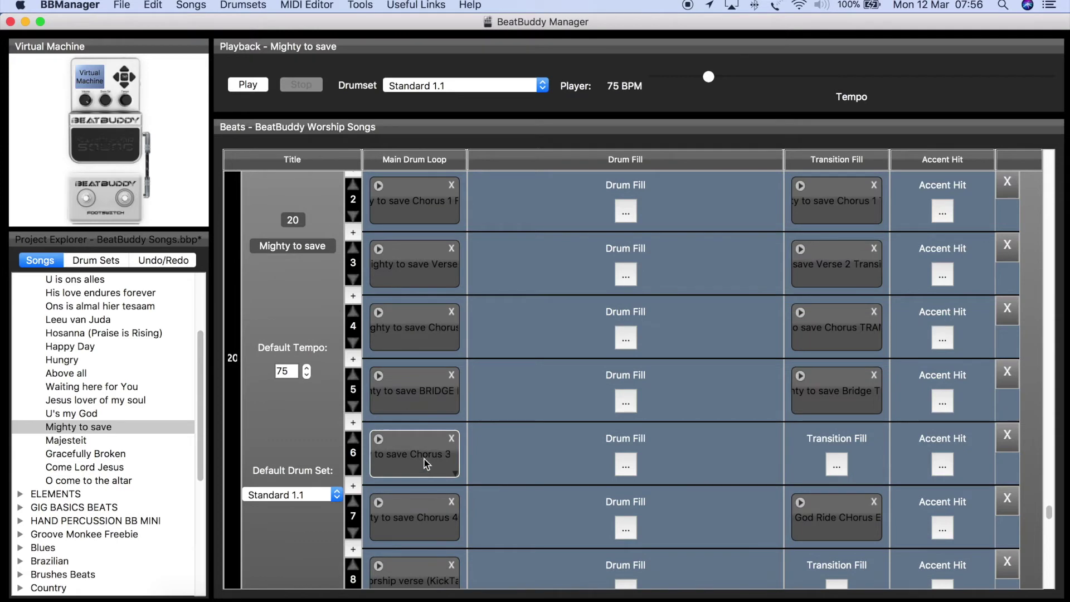
pyautogui.rightClick(425, 461)
pyautogui.click(426, 505)
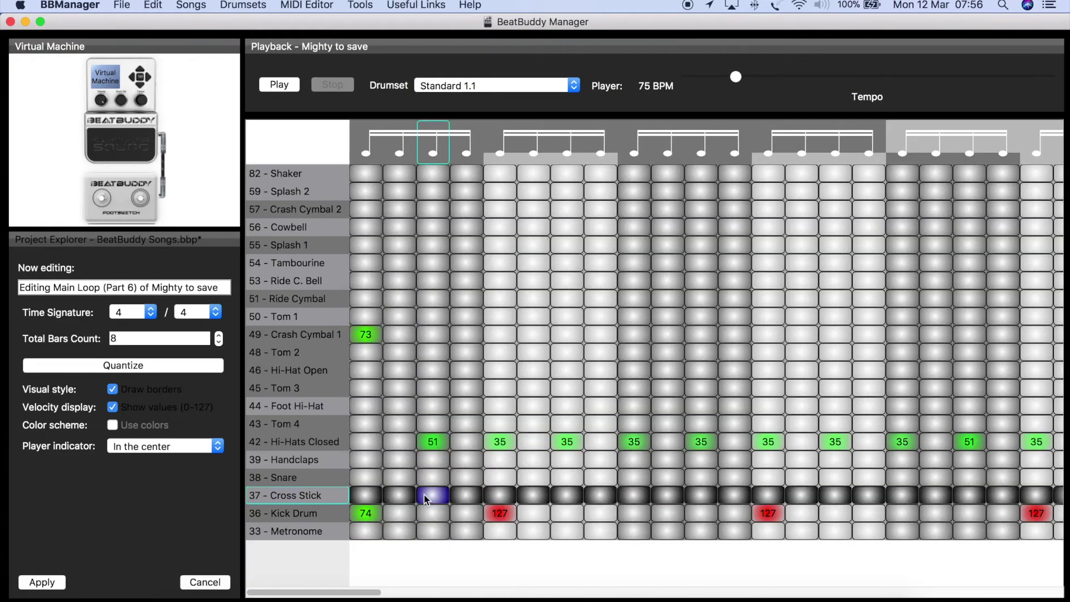
pyautogui.moveTo(351, 595)
pyautogui.mouseDown()
pyautogui.moveTo(444, 585)
pyautogui.moveTo(351, 592)
pyautogui.mouseUp()
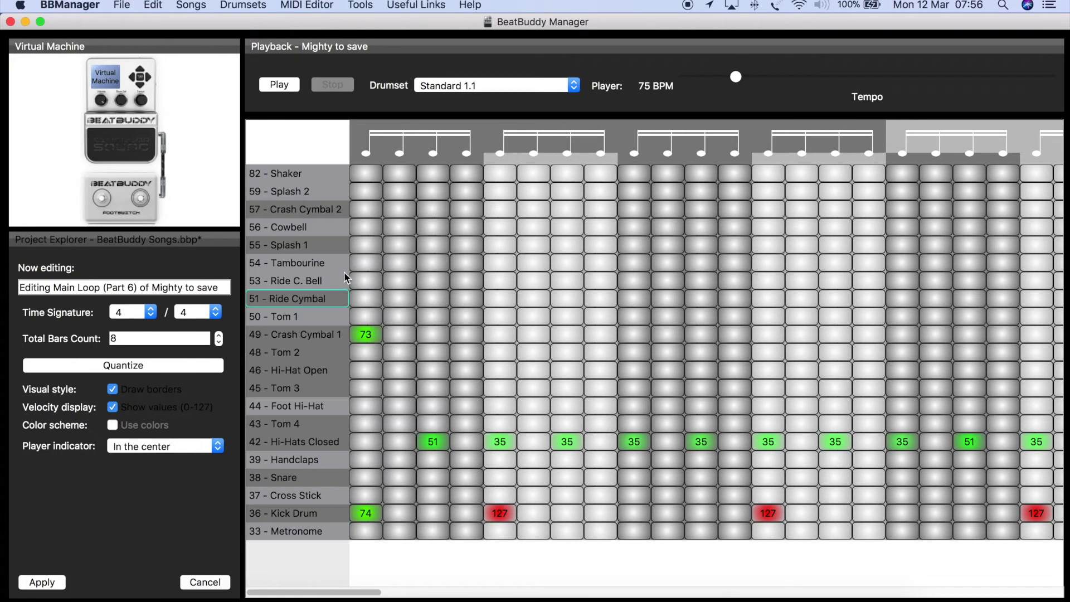
pyautogui.click(280, 85)
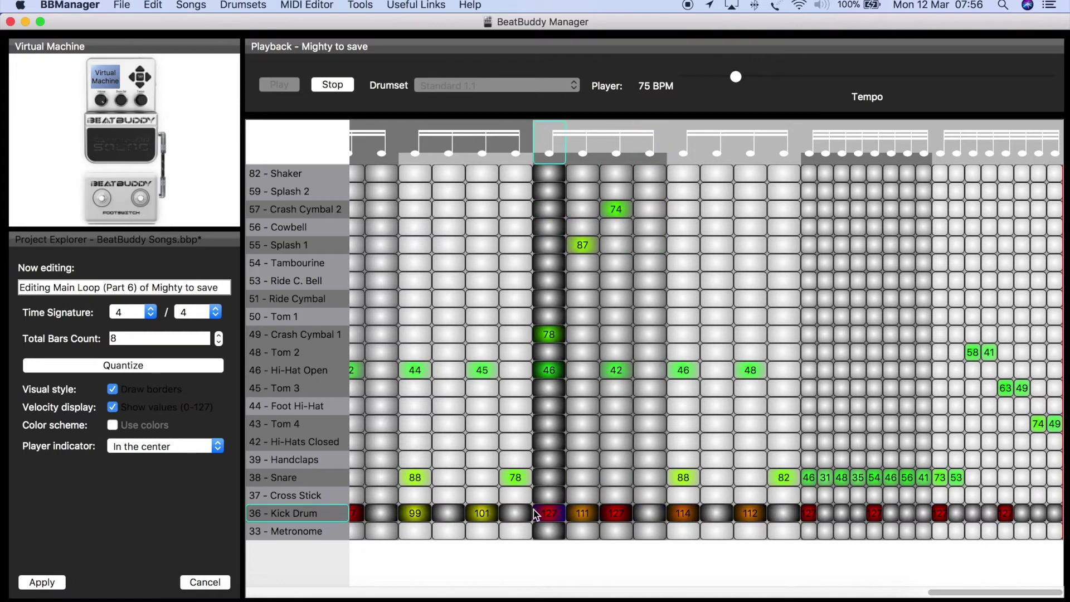
pyautogui.press('space')
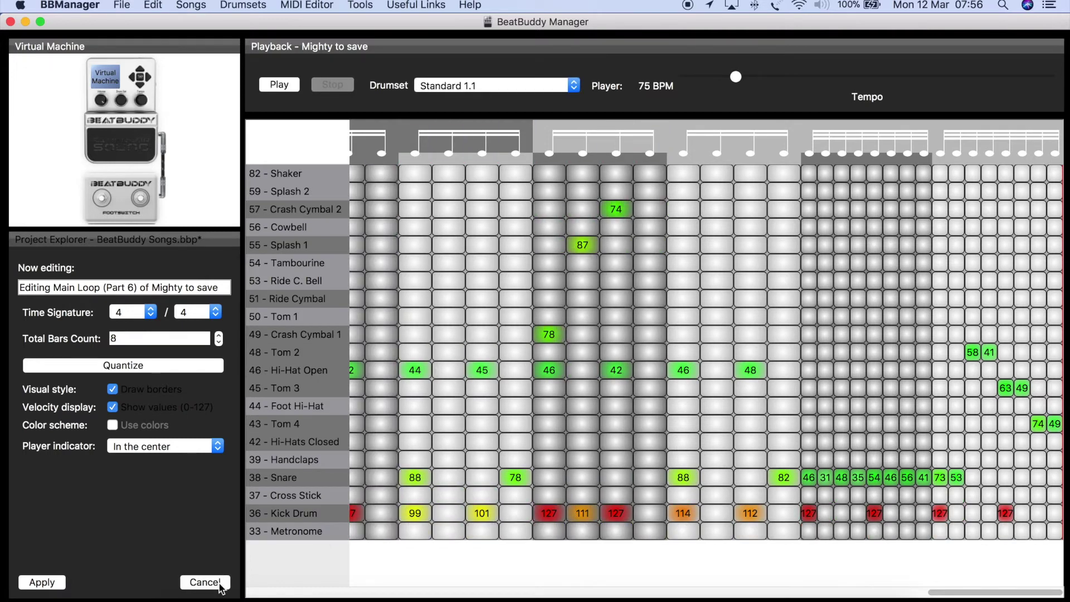
pyautogui.click(220, 584)
# Step: Open the part 8 worship verse main loop of "Mighty to save" in the beat editor, play it, and leave without applying changes
pyautogui.scroll(-3, 496, 518)
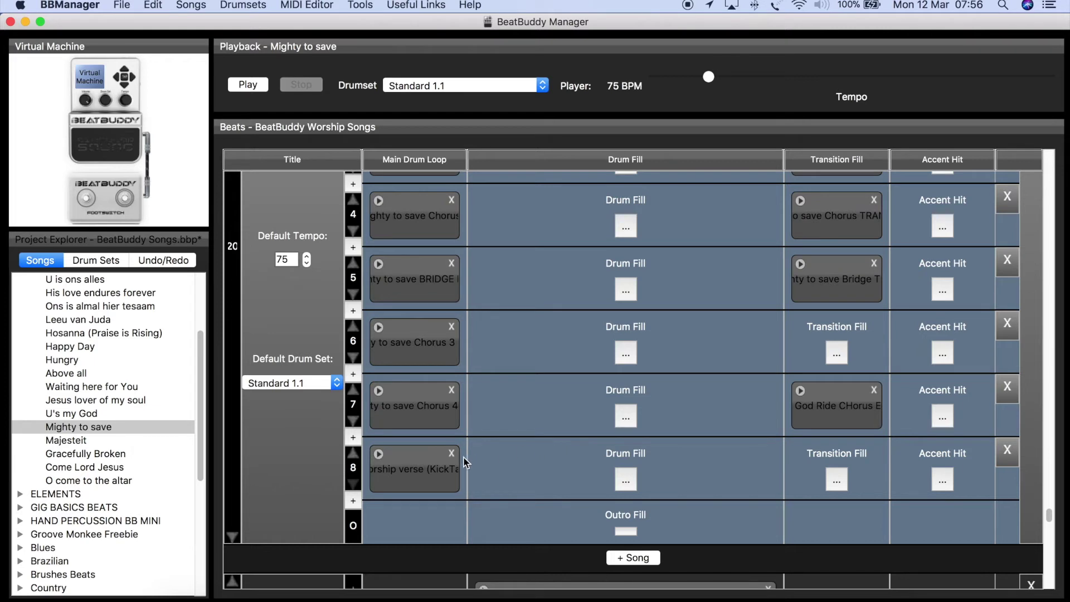
pyautogui.rightClick(385, 470)
pyautogui.click(407, 517)
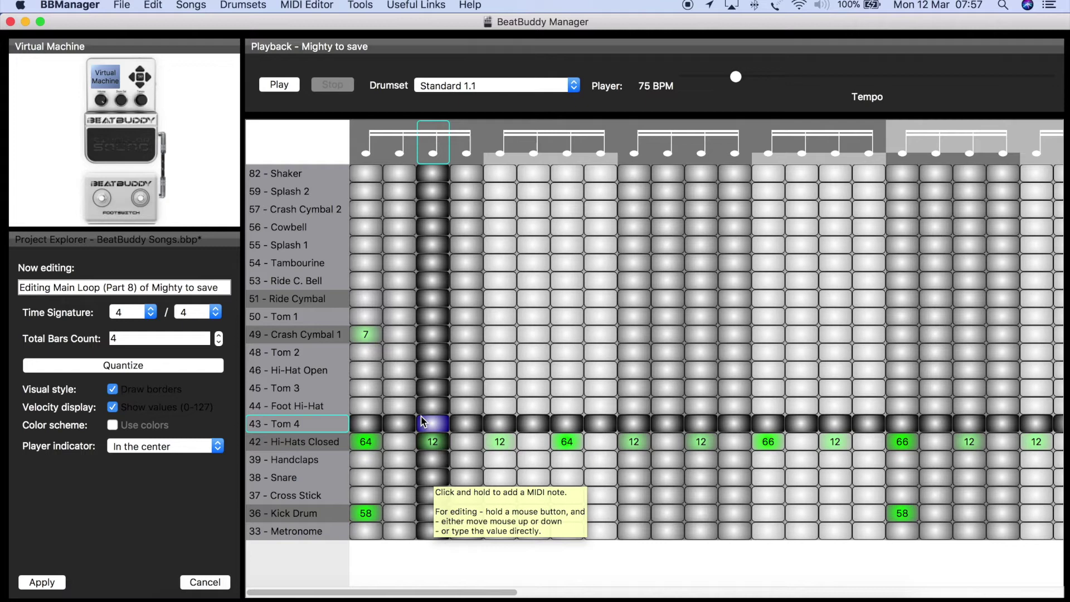
pyautogui.click(286, 89)
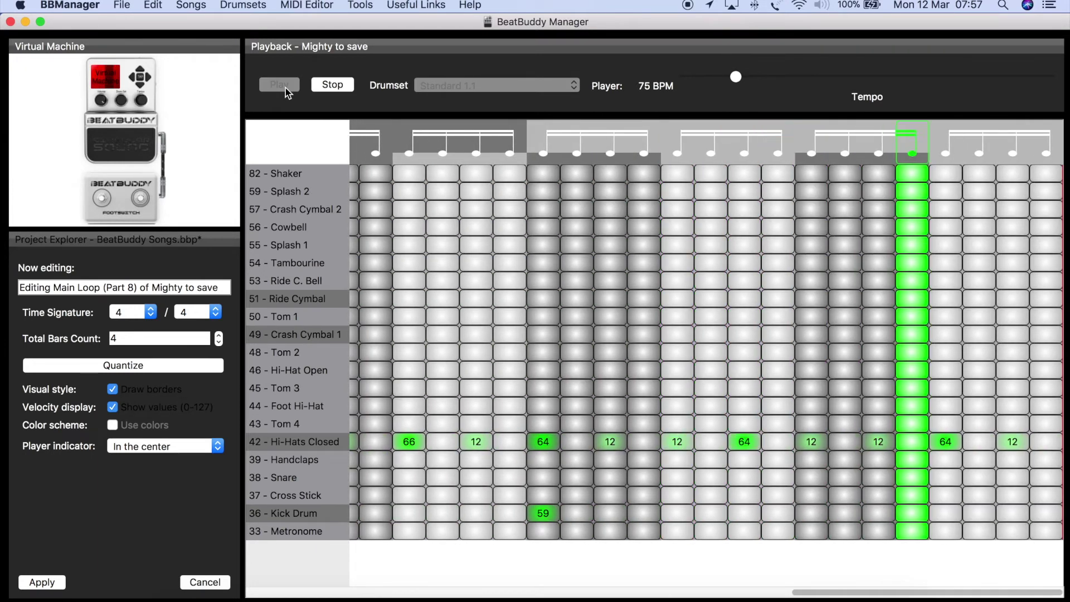
pyautogui.click(209, 582)
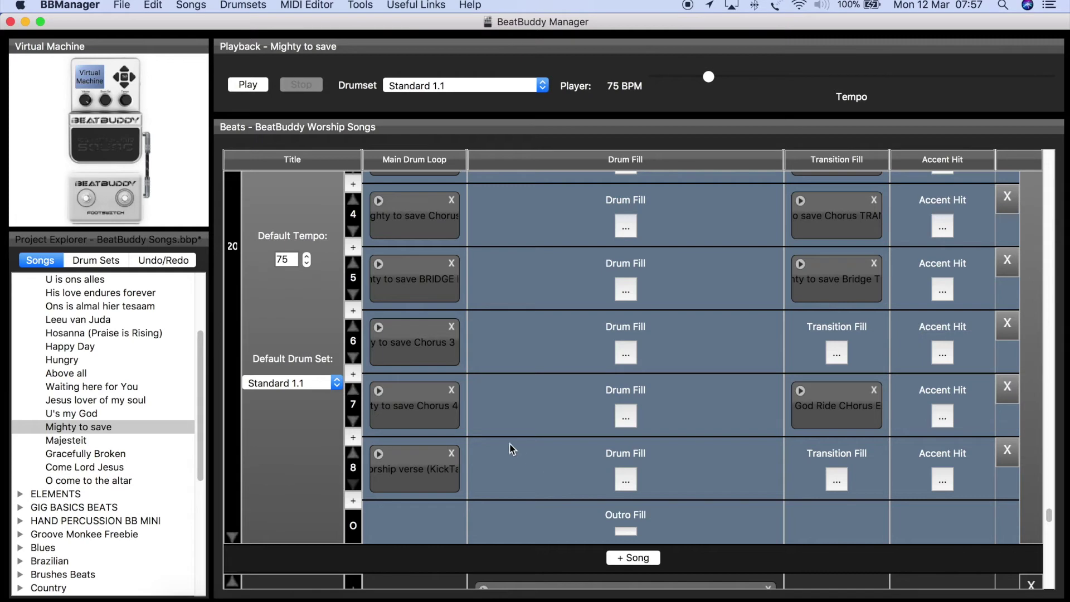
# Step: Open the part 10 main loop of "Hosanna (Praise is Rising)" in the beat editor, view its bars, and leave without applying changes
pyautogui.click(102, 334)
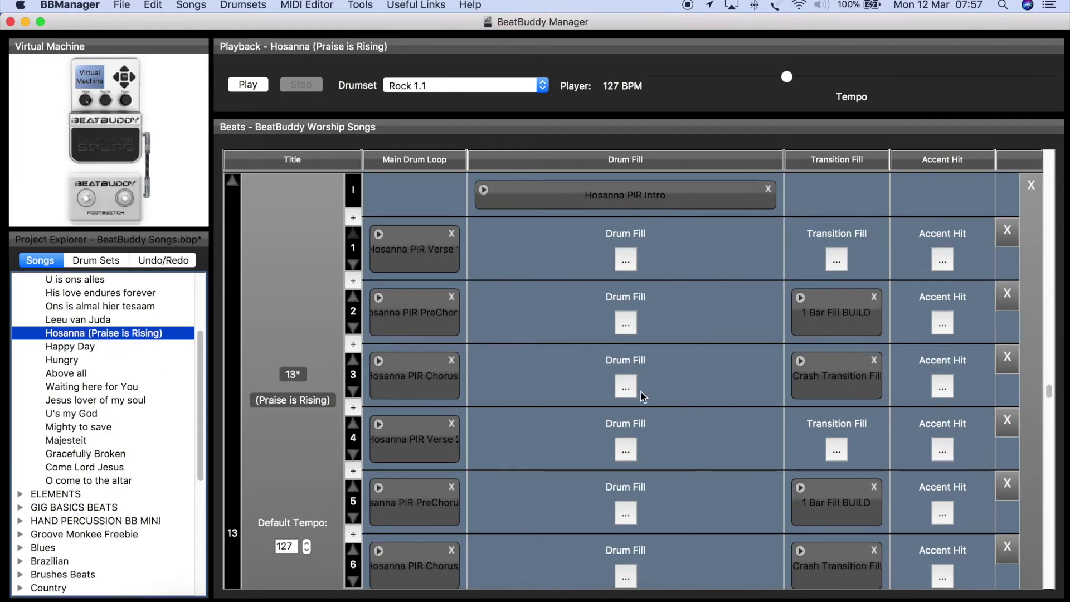
pyautogui.scroll(-10, 662, 396)
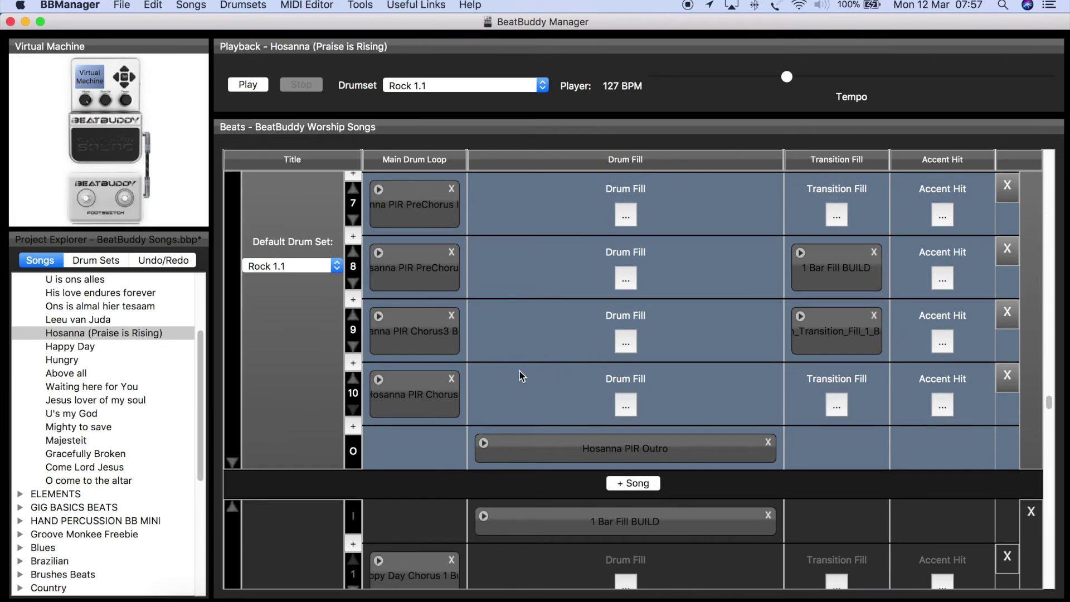
pyautogui.rightClick(409, 397)
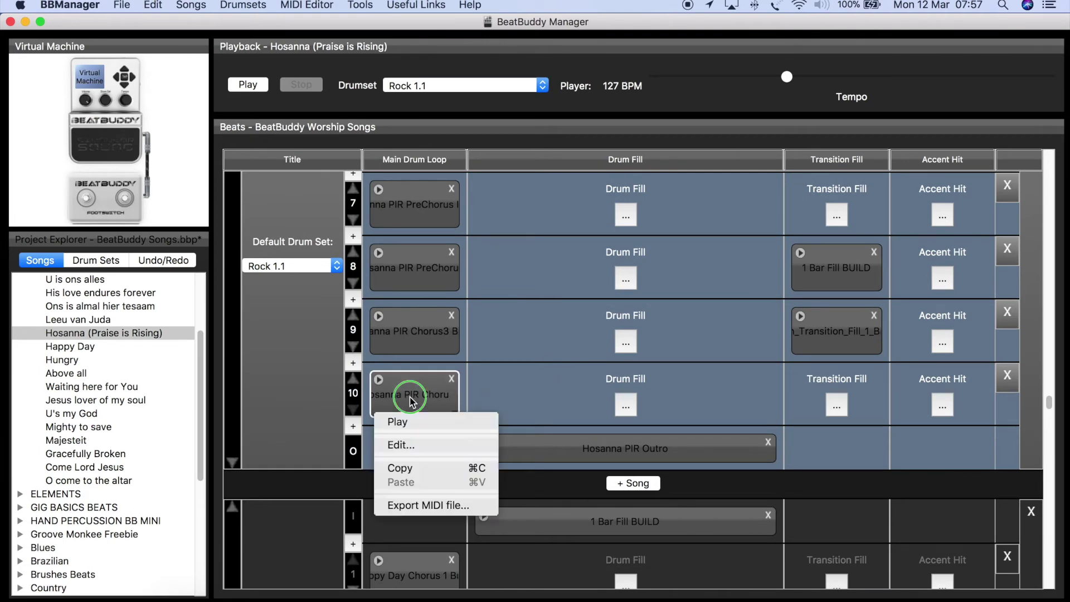
pyautogui.click(415, 447)
pyautogui.moveTo(358, 581); pyautogui.dragTo(287, 592)
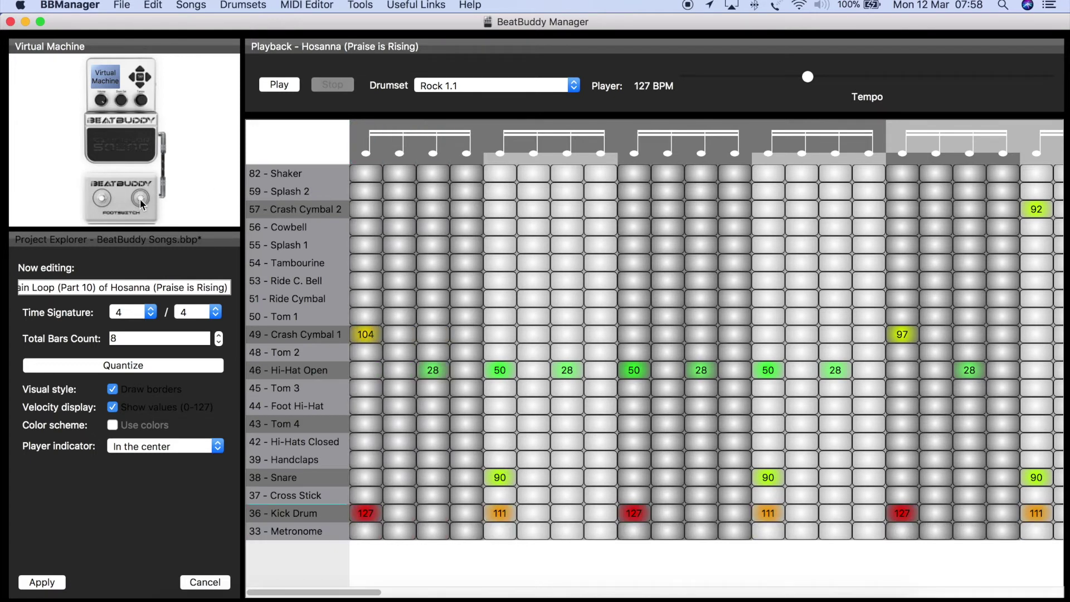
pyautogui.click(225, 582)
# Step: Open the outro of "Hosanna (Praise is Rising)" in the beat editor, examine its bars, play it, and leave without applying changes
pyautogui.rightClick(570, 451)
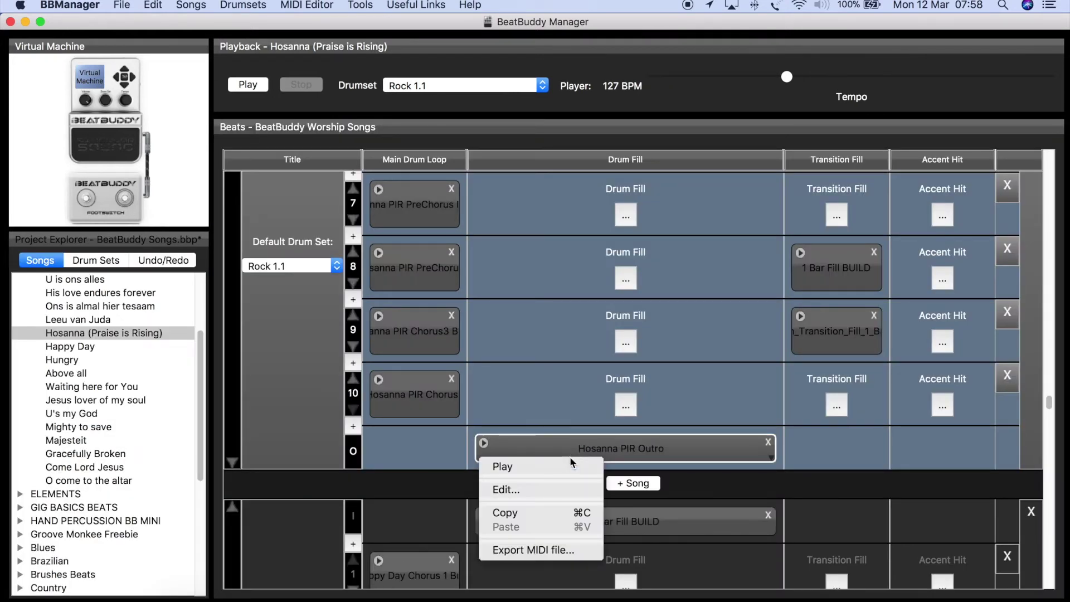
pyautogui.click(566, 488)
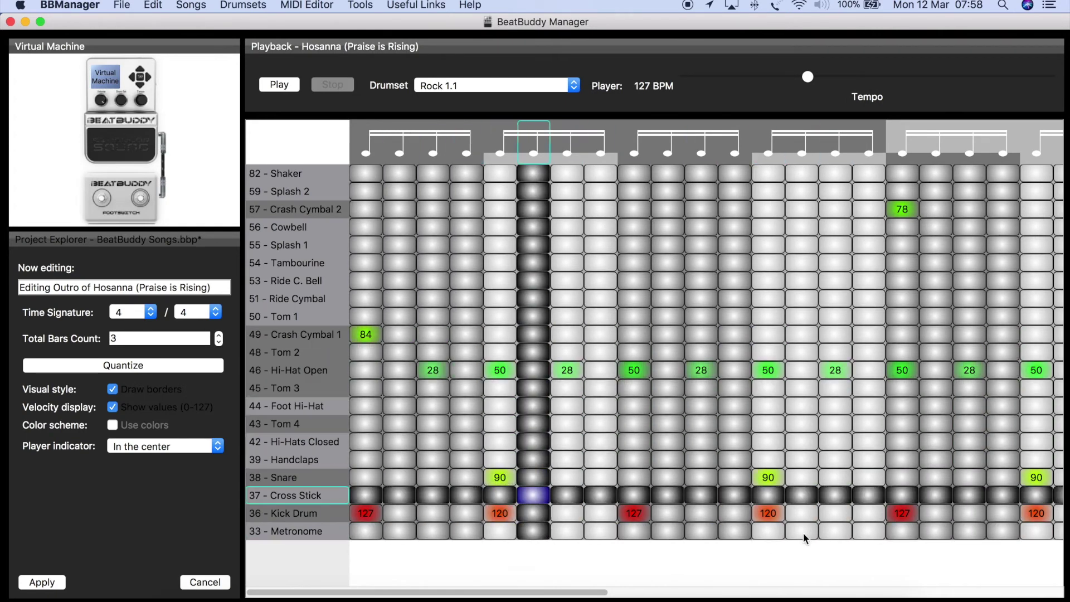
pyautogui.moveTo(423, 596); pyautogui.dragTo(678, 597)
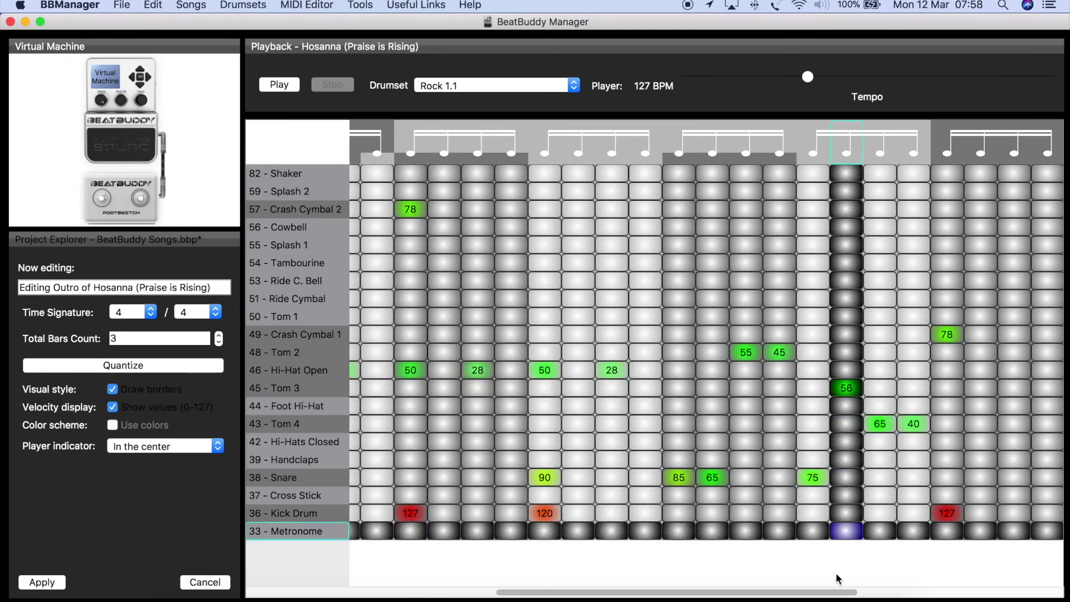
pyautogui.moveTo(827, 595); pyautogui.dragTo(1033, 594)
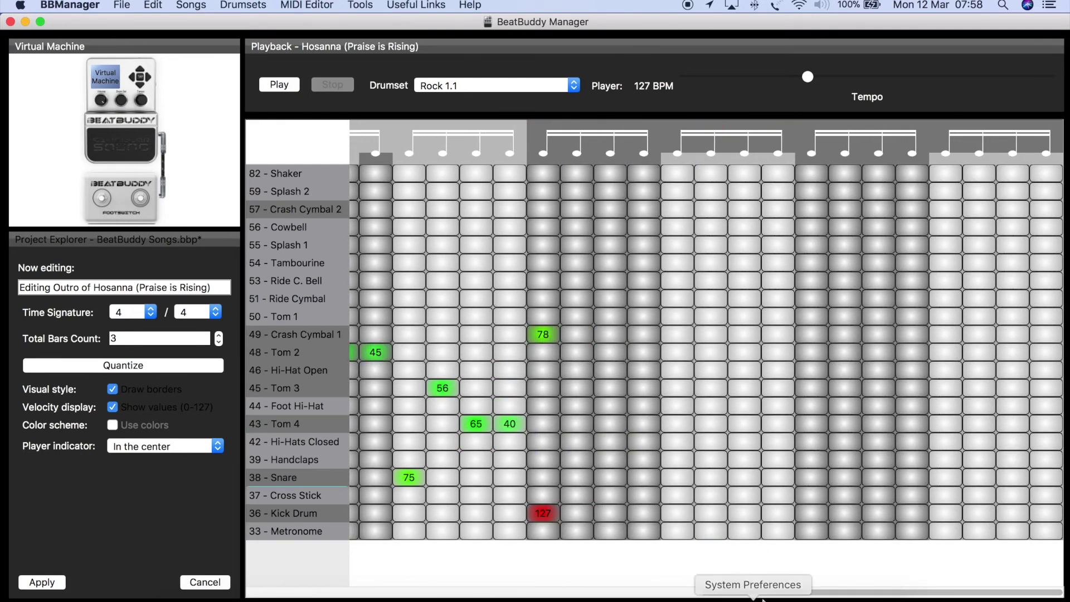
pyautogui.moveTo(844, 595); pyautogui.dragTo(278, 591)
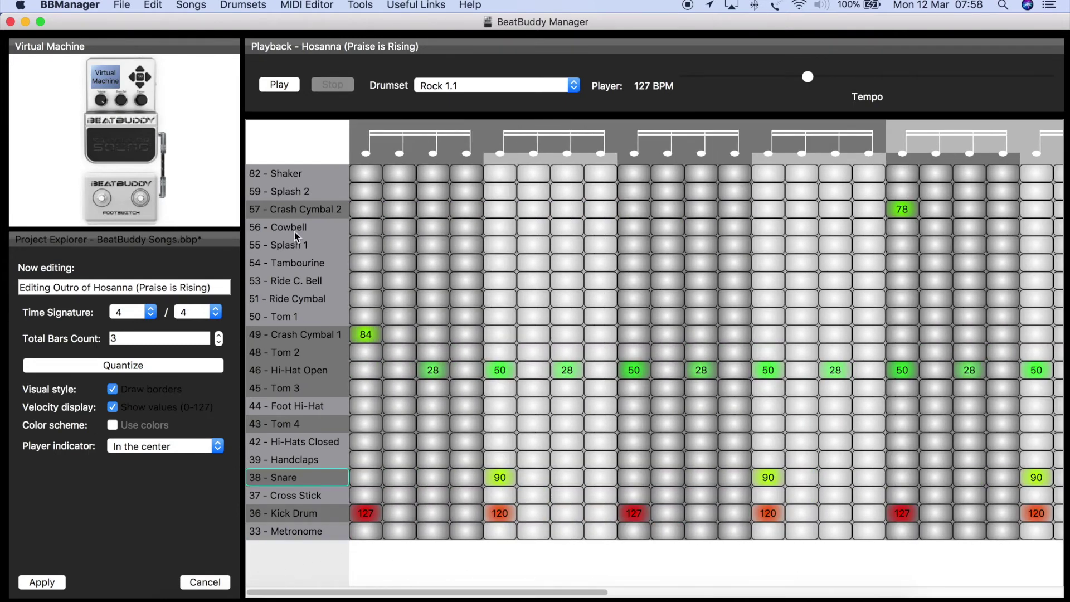
pyautogui.click(280, 85)
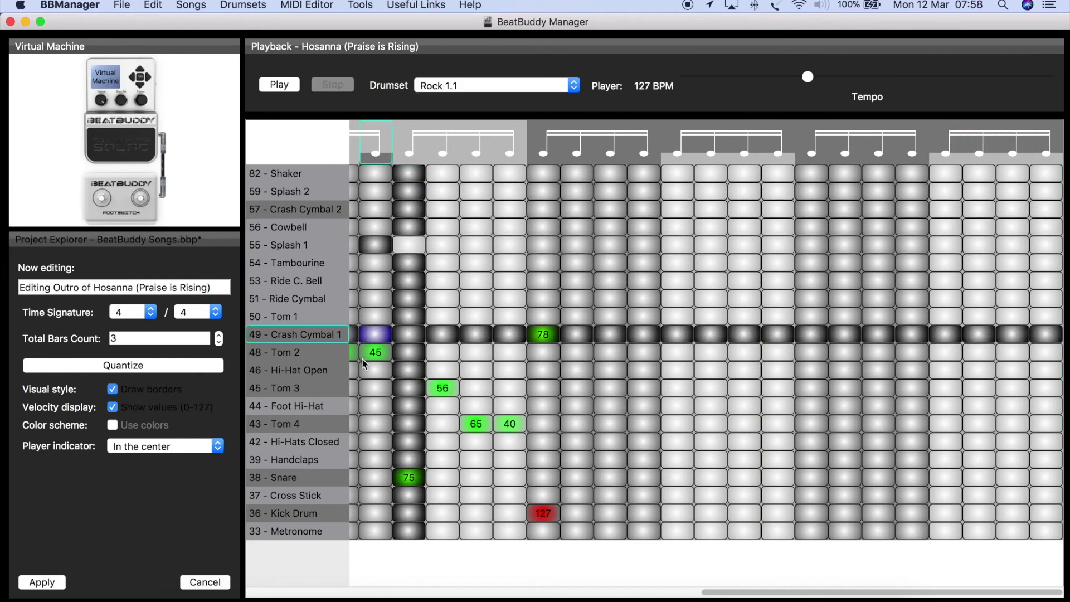
pyautogui.click(222, 582)
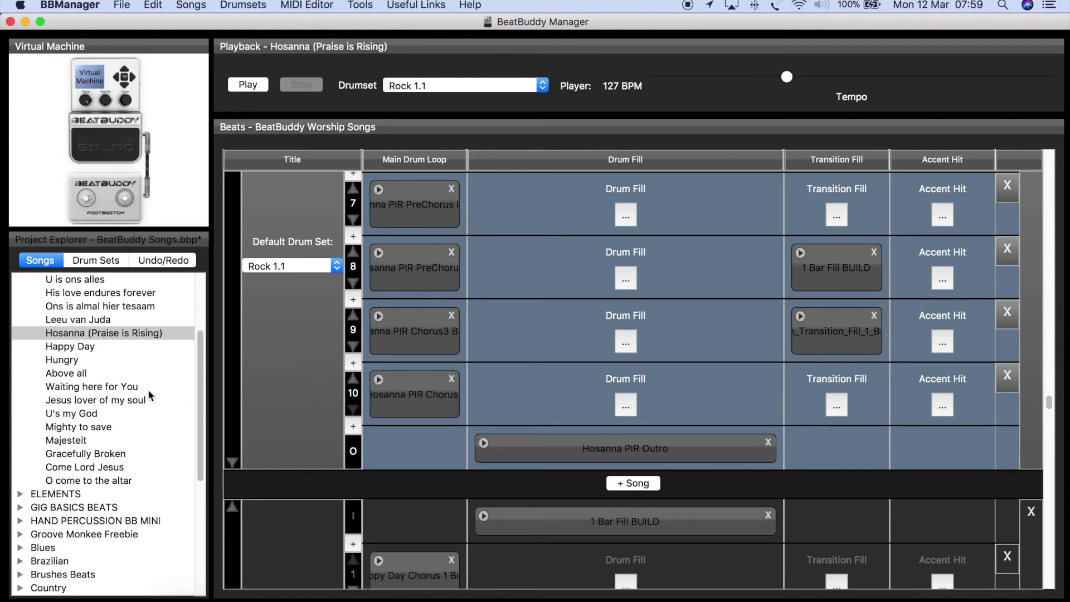
# Step: Open the outro of "Feesklere" in the beat editor, examine its bars, play it, and leave without applying changes
pyautogui.scroll(5, 75, 338)
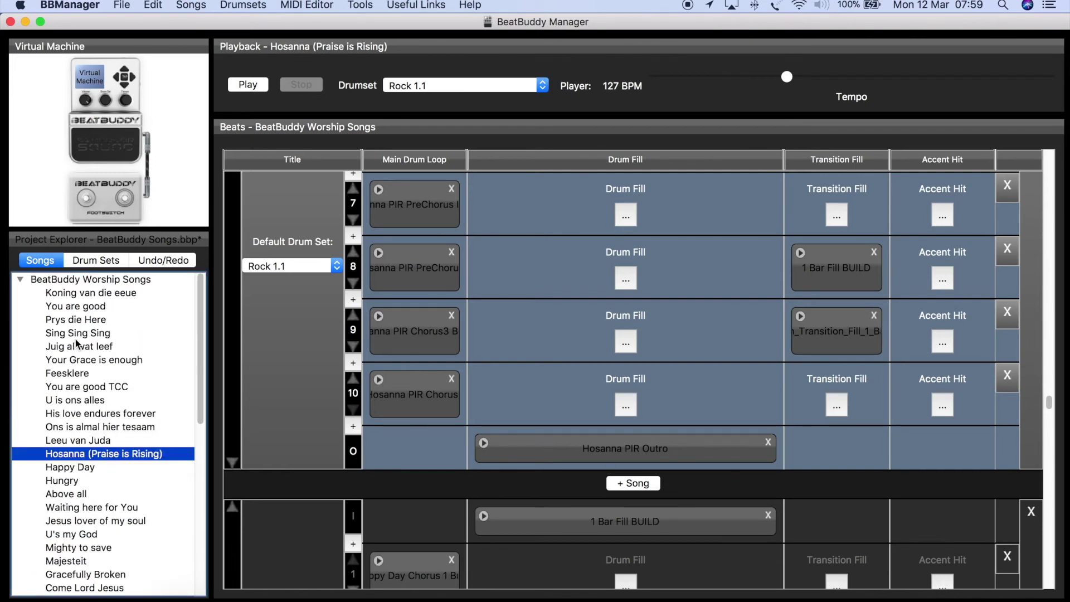
pyautogui.click(72, 372)
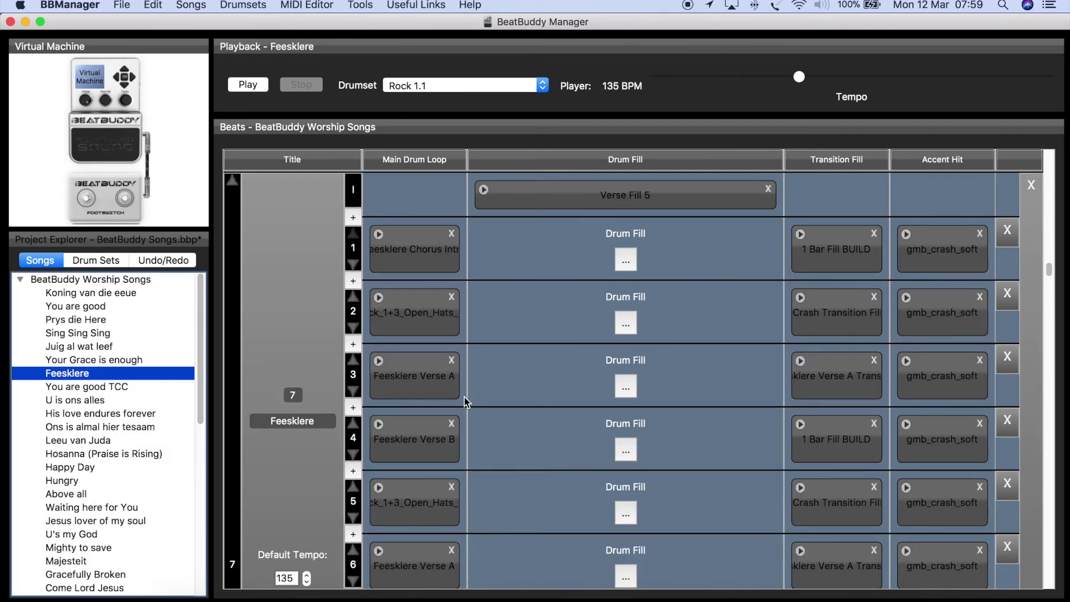
pyautogui.scroll(-8, 462, 402)
pyautogui.scroll(-2, 517, 418)
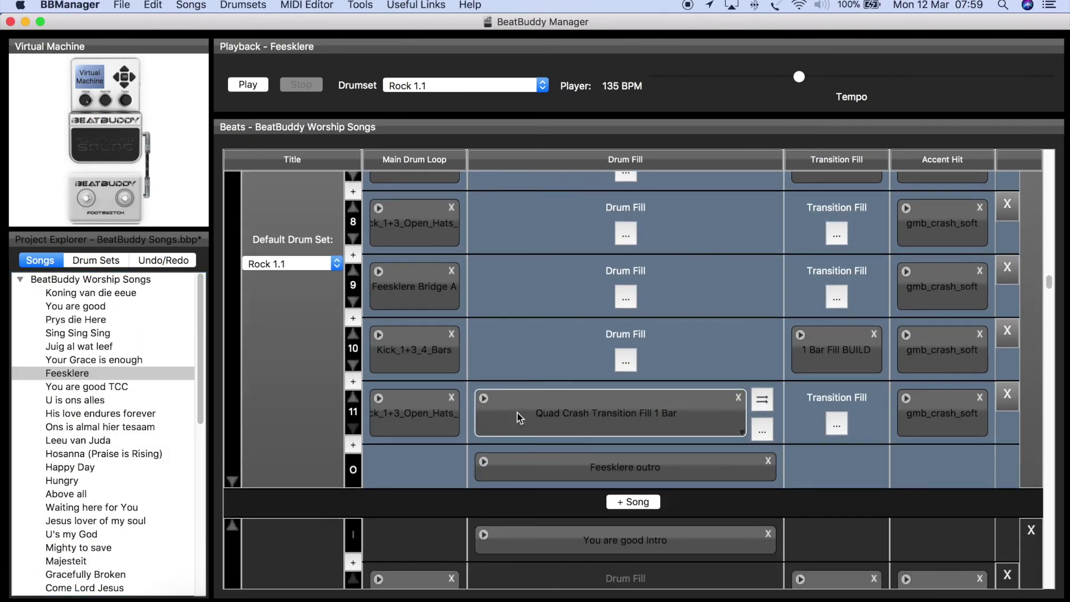
pyautogui.rightClick(500, 463)
pyautogui.click(507, 504)
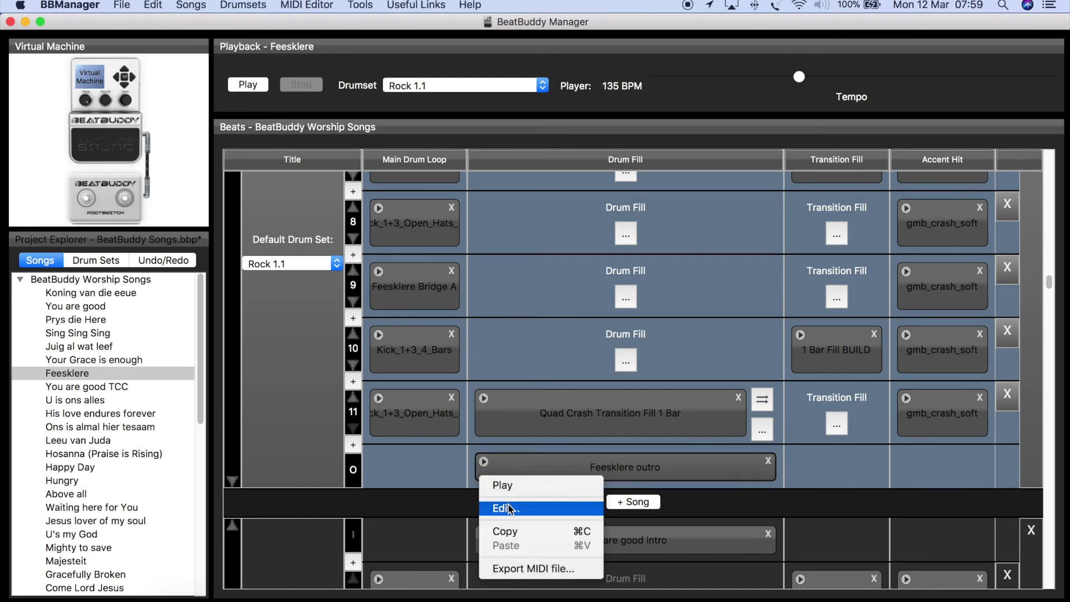
pyautogui.moveTo(513, 590); pyautogui.dragTo(746, 592)
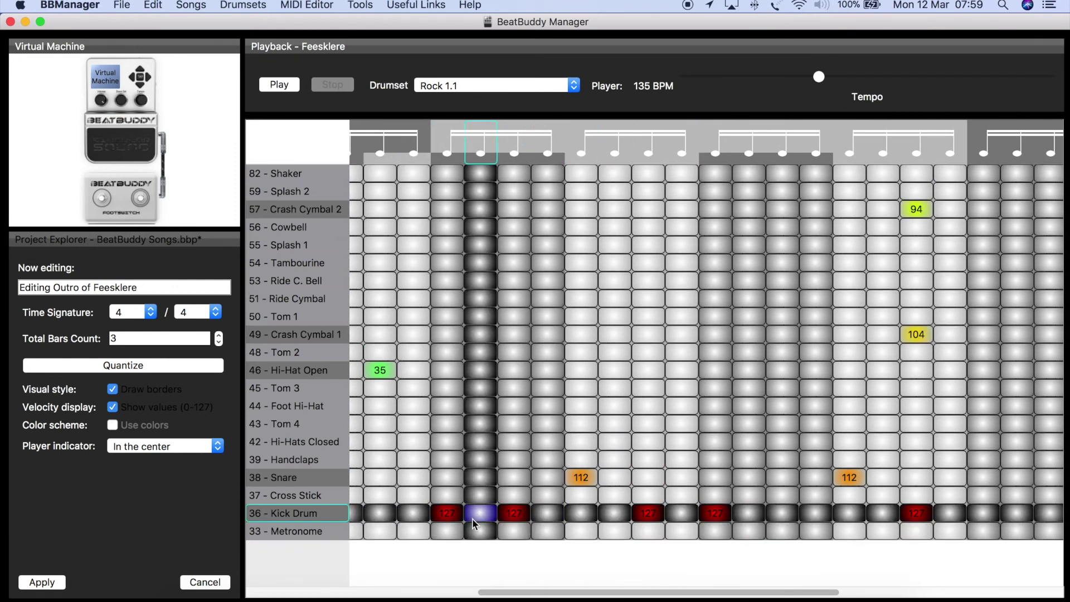
pyautogui.moveTo(568, 590); pyautogui.dragTo(320, 592)
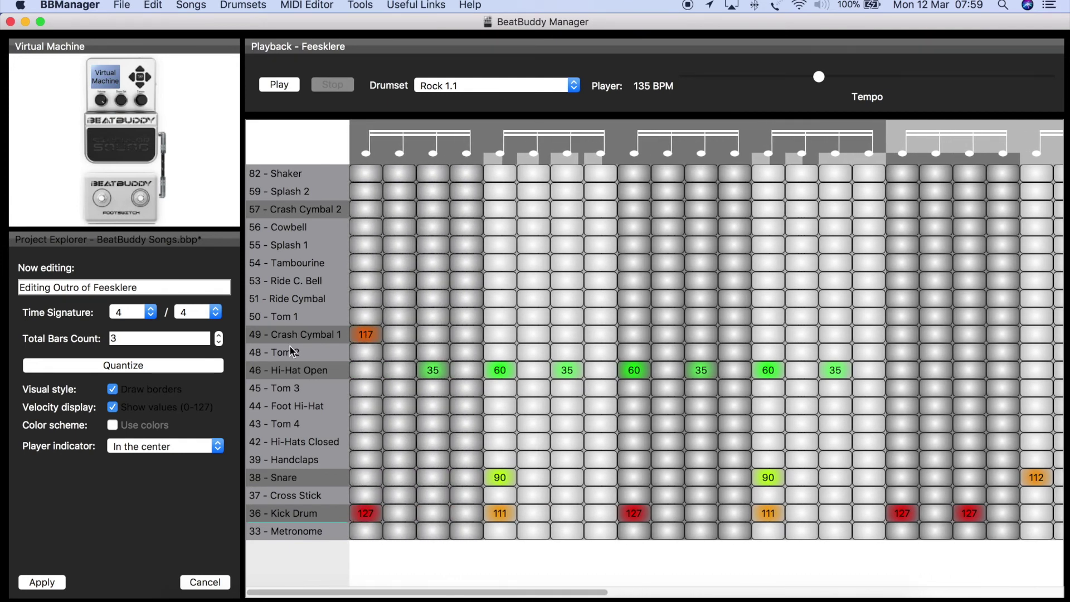
pyautogui.click(286, 86)
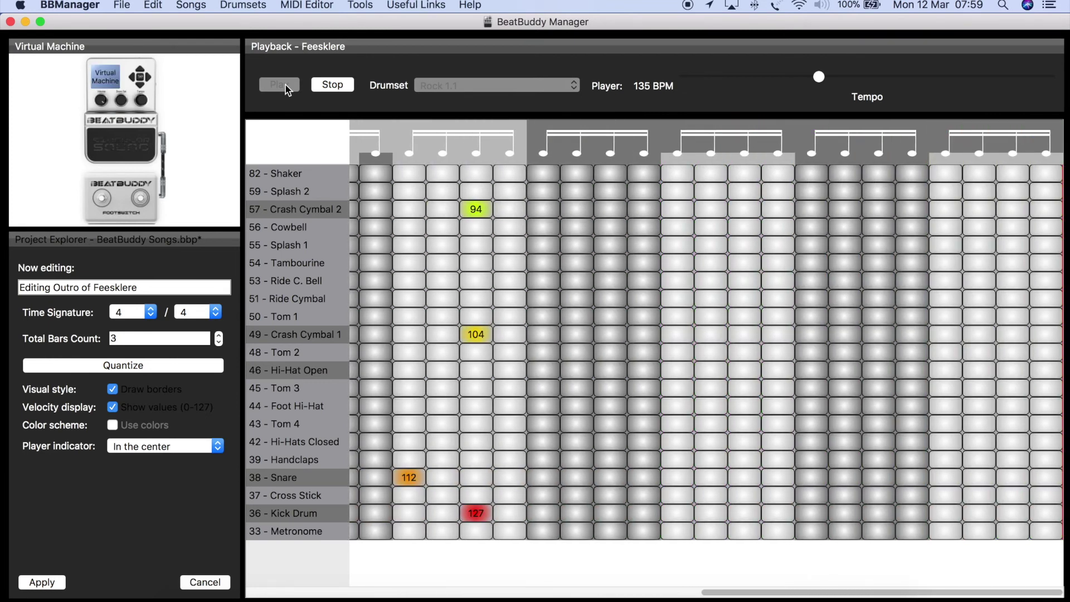
pyautogui.click(192, 581)
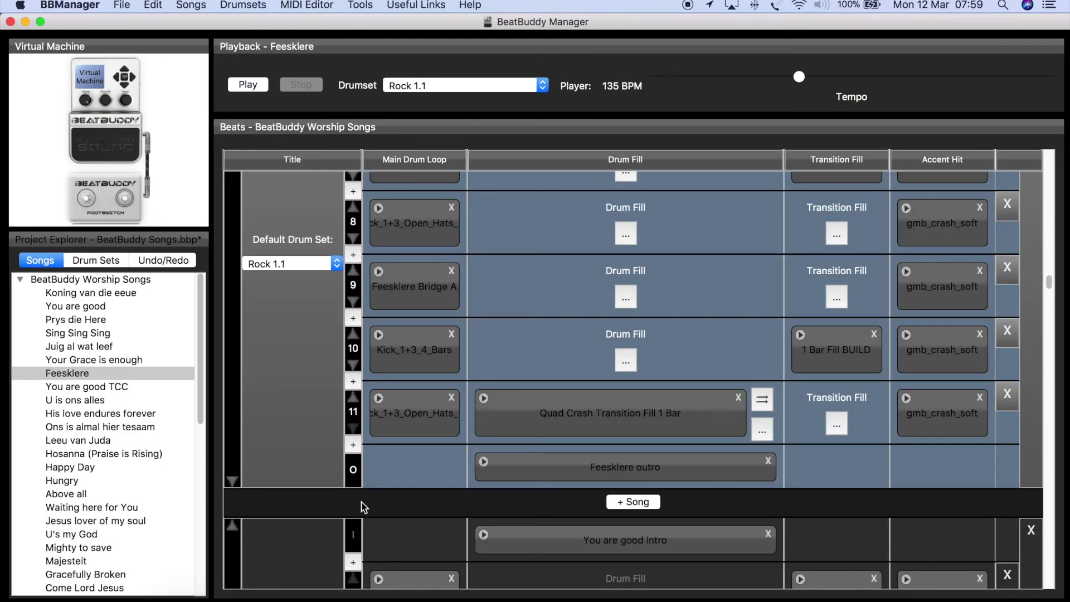
# Step: Look through the parts of "Feesklere" and "Hosanna (Praise is Rising)" for a drum fill
pyautogui.scroll(5, 667, 416)
pyautogui.scroll(8, 667, 415)
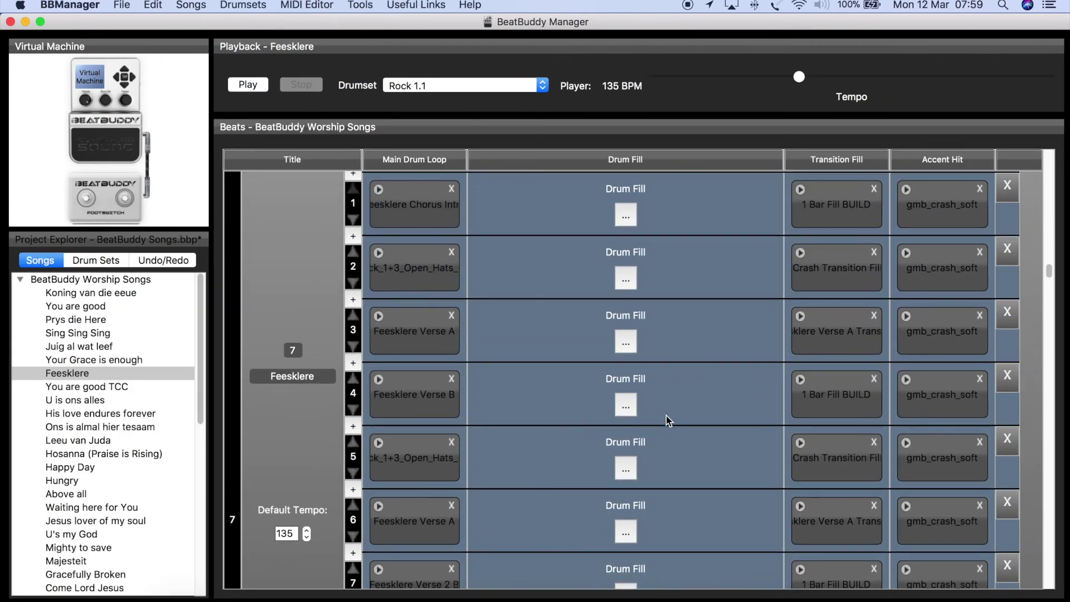
pyautogui.scroll(2, 661, 413)
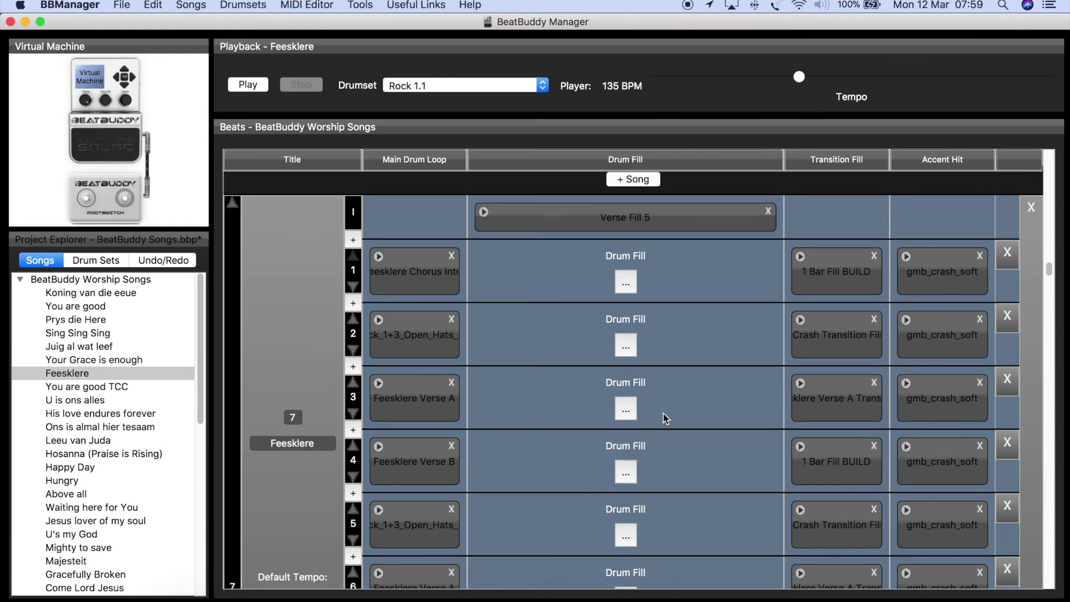
pyautogui.click(119, 453)
pyautogui.scroll(-7, 574, 418)
pyautogui.scroll(-4, 574, 434)
pyautogui.scroll(4, 575, 455)
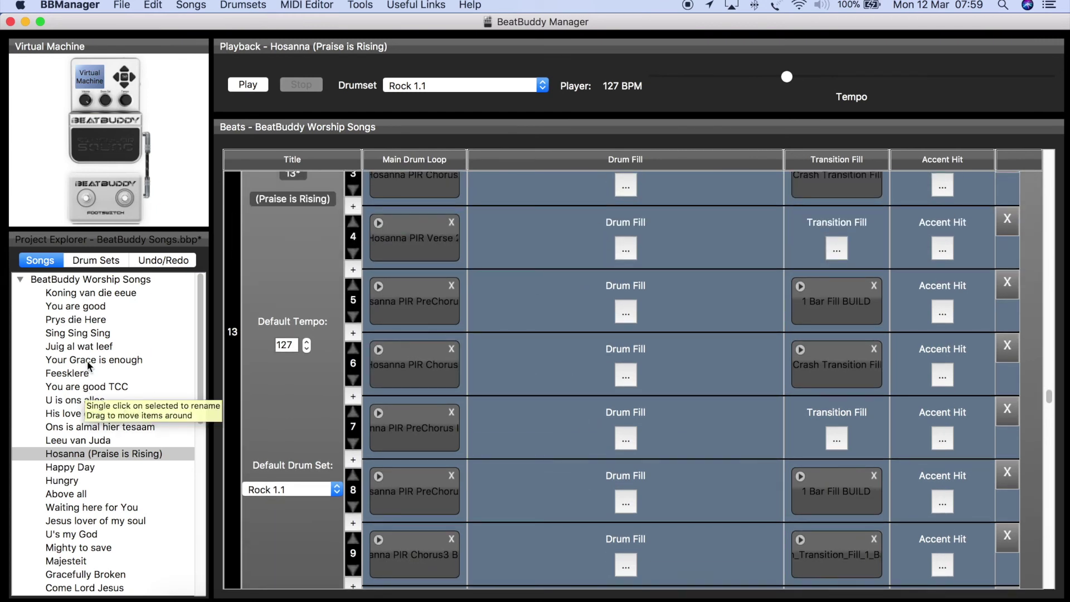
# Step: Open the part 5 drum fill of "Happy Day" in the beat editor, play it, and leave without applying changes
pyautogui.click(75, 467)
pyautogui.scroll(-3, 624, 453)
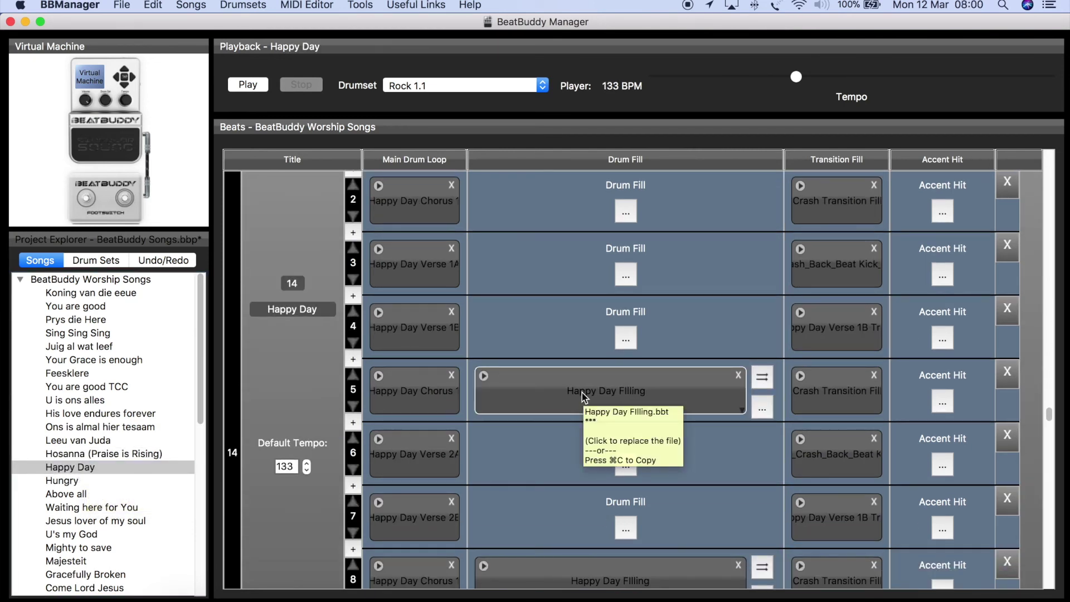
pyautogui.rightClick(582, 392)
pyautogui.click(557, 435)
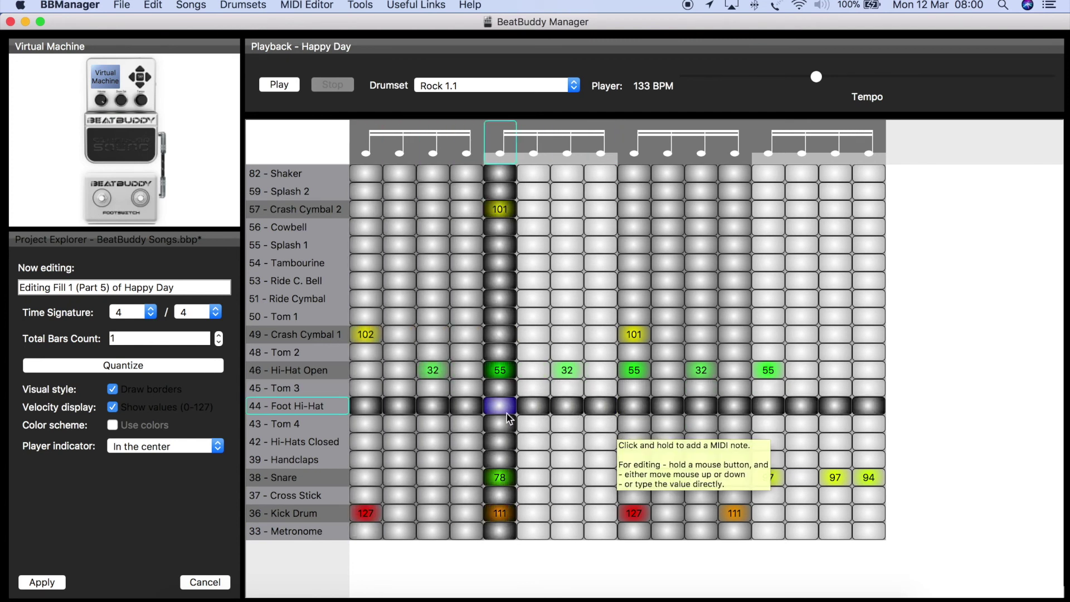
pyautogui.click(281, 87)
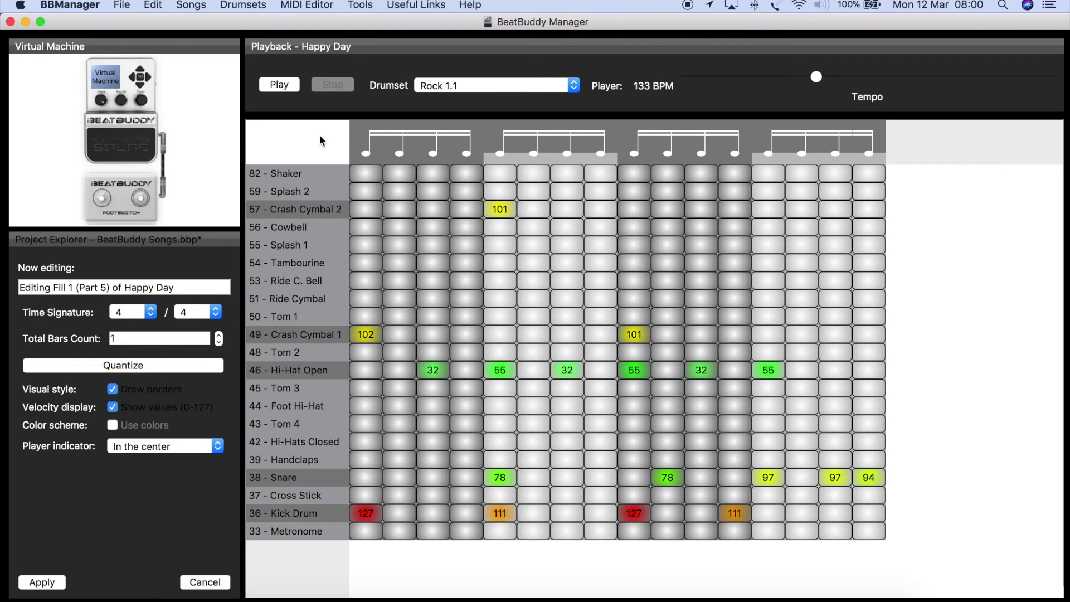
pyautogui.click(205, 582)
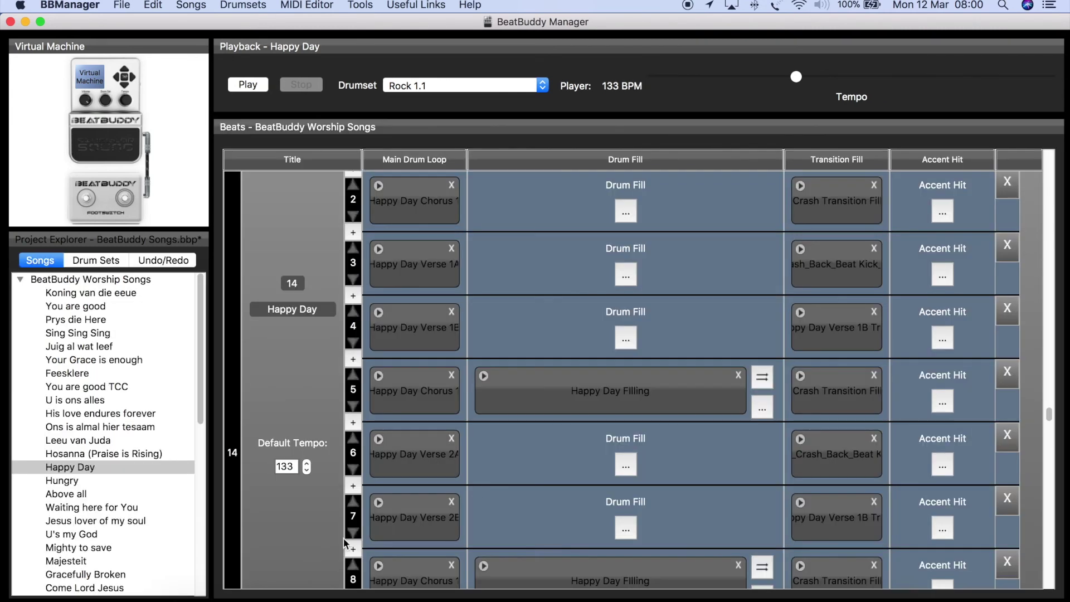
# Step: Open the part 8 transition fill of "You are good TCC" in the beat editor, examine it, and leave without applying changes
pyautogui.scroll(2, 564, 427)
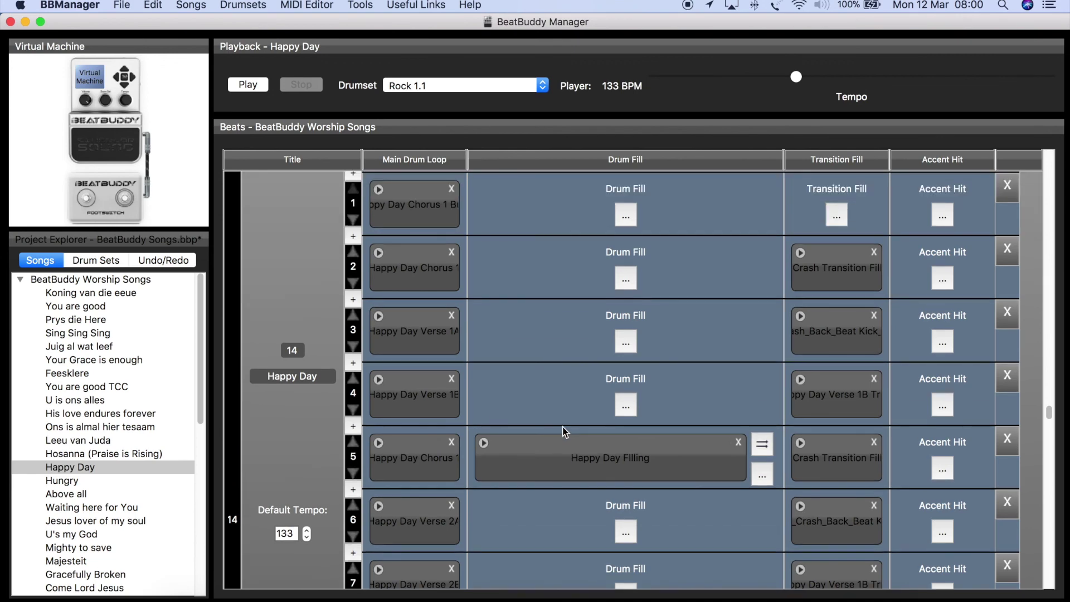
pyautogui.click(92, 415)
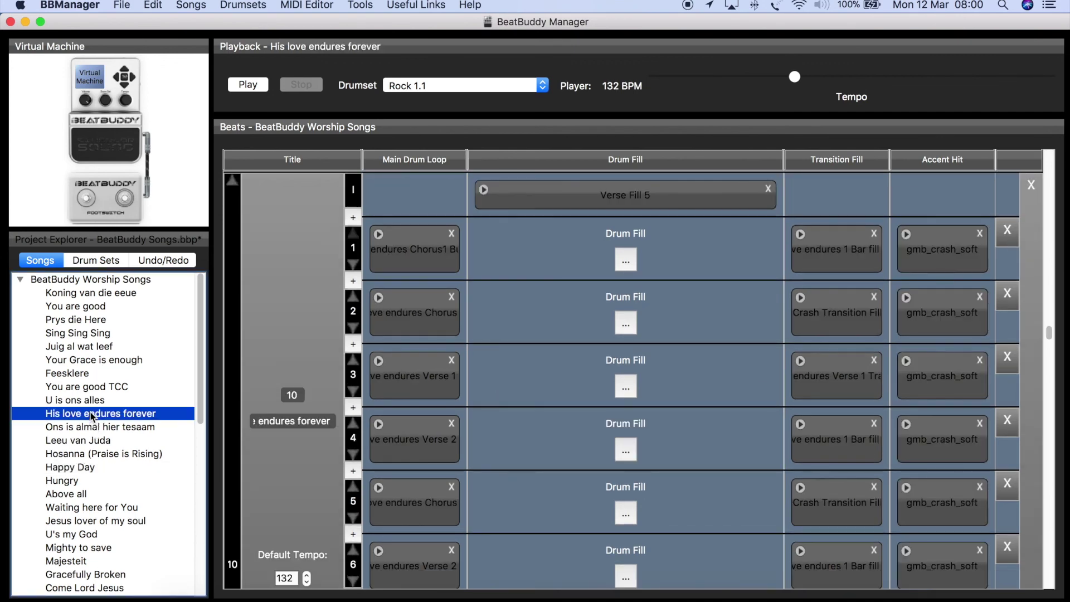
pyautogui.scroll(-4, 518, 426)
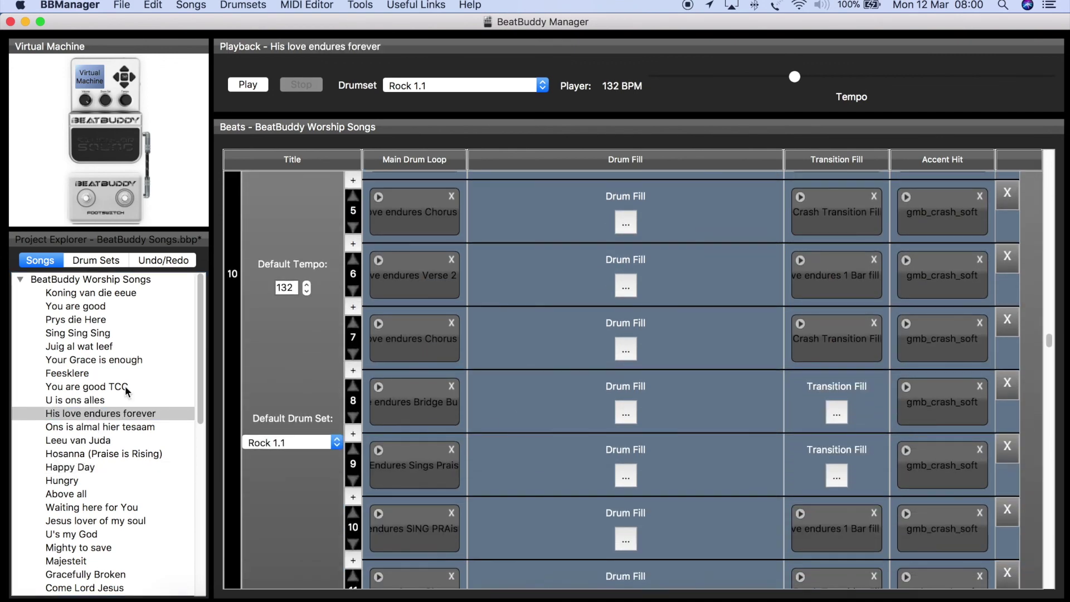
pyautogui.click(74, 386)
pyautogui.scroll(-5, 497, 436)
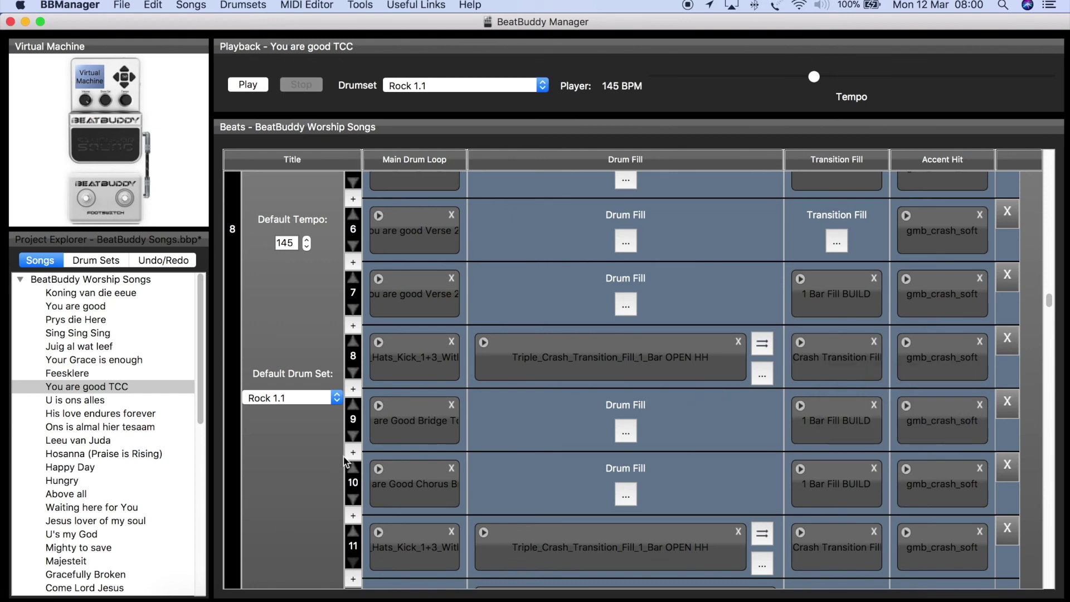
pyautogui.rightClick(798, 375)
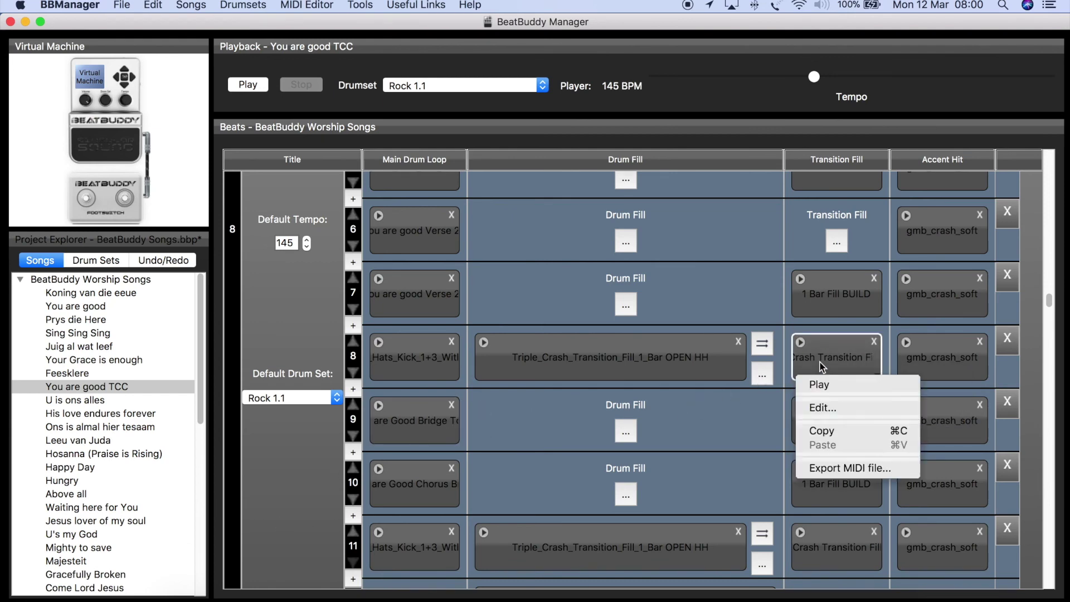
pyautogui.click(824, 408)
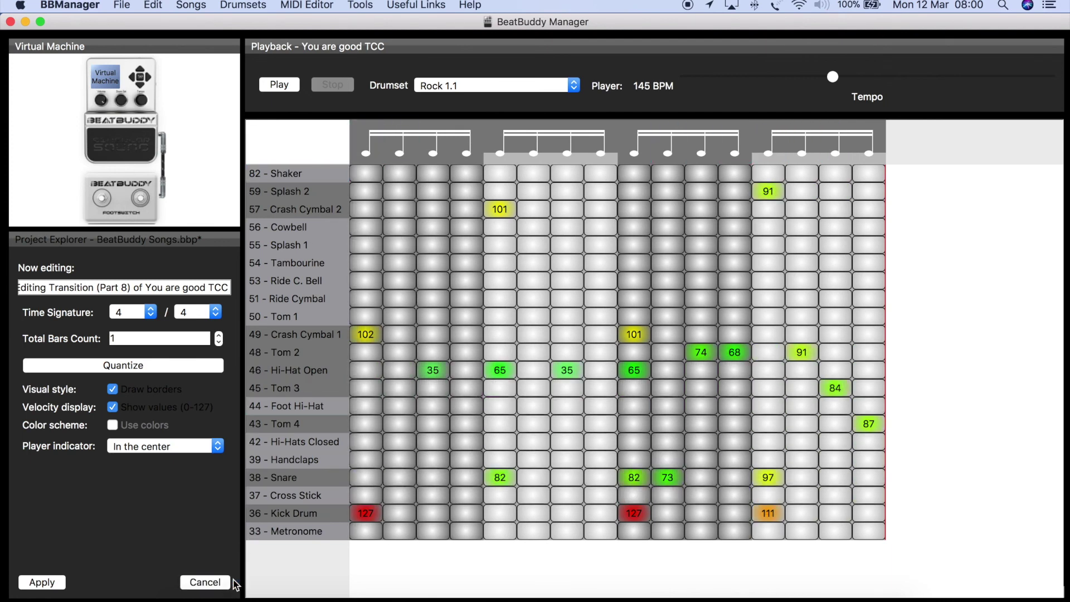
pyautogui.click(205, 582)
# Step: Open the part 8 drum fill of "You are good TCC" in the beat editor, play it, and leave without applying changes
pyautogui.rightClick(589, 359)
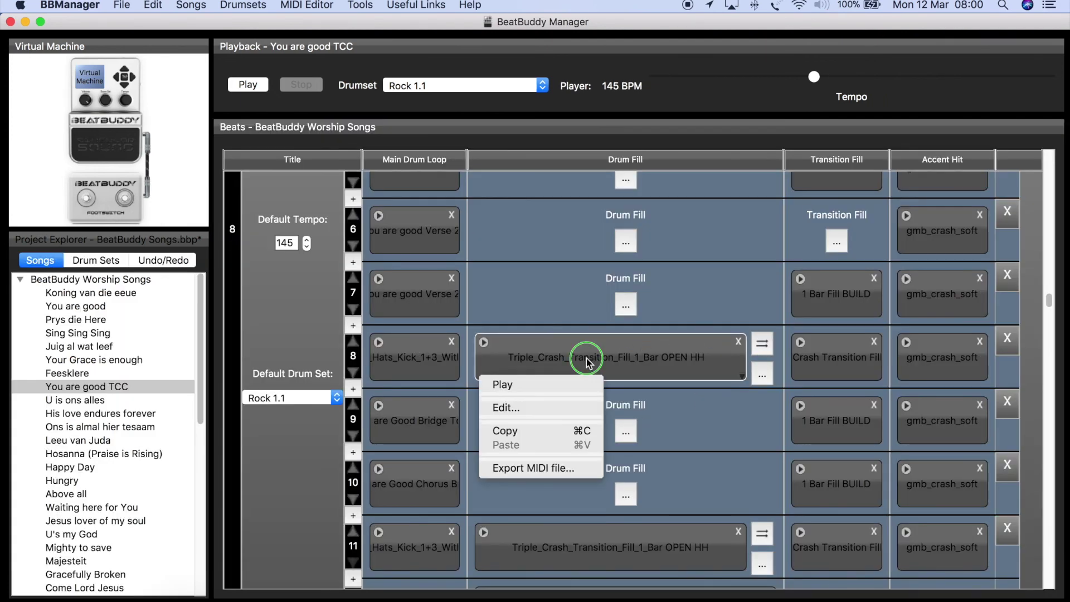
pyautogui.click(557, 414)
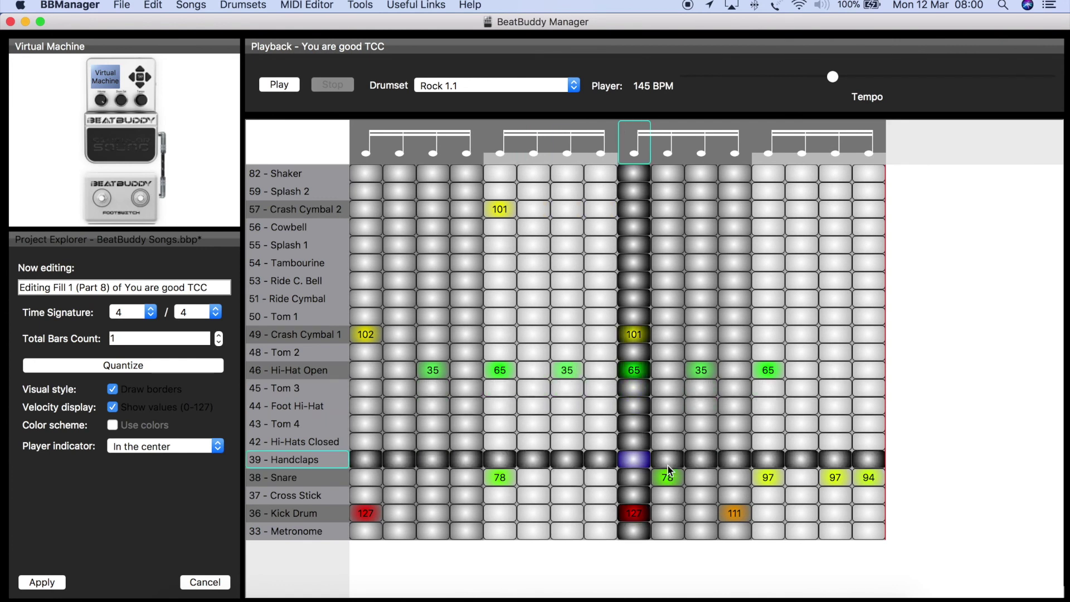
pyautogui.click(289, 87)
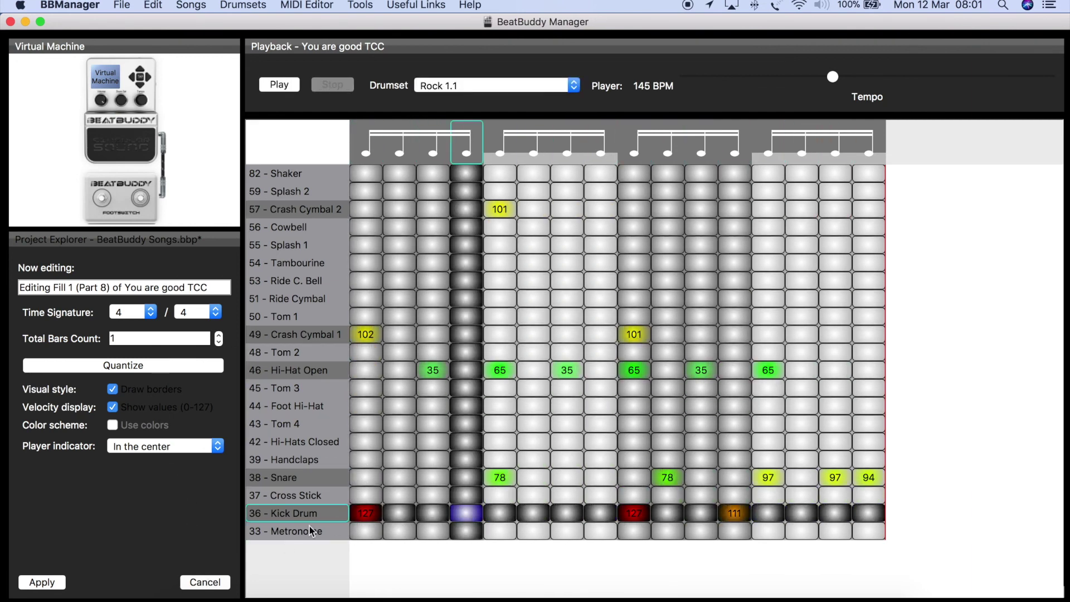
pyautogui.click(221, 582)
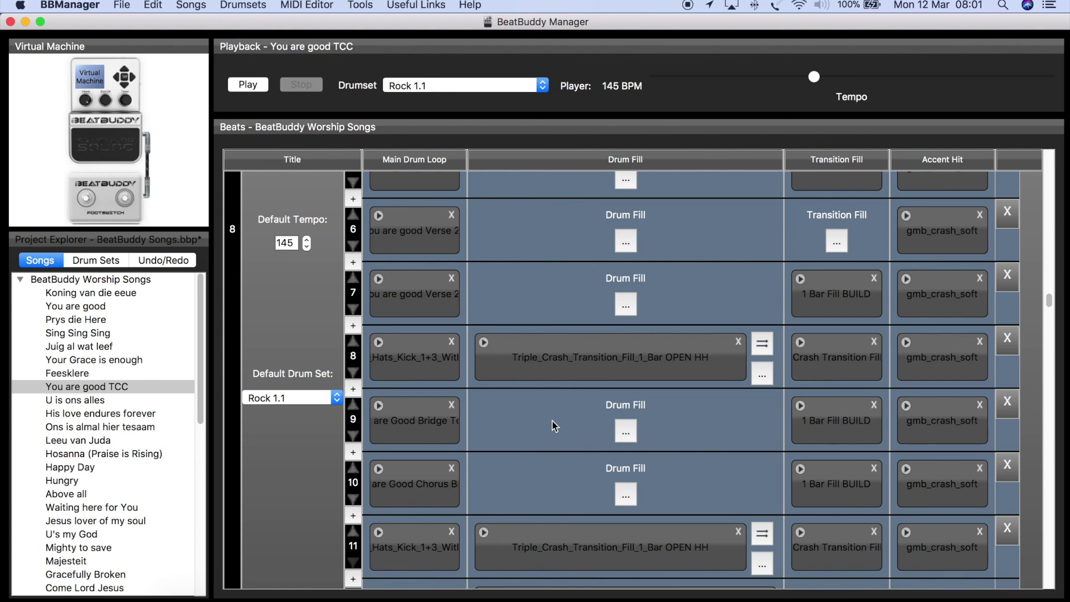
# Step: Play the part 4 transition fill of "You are good TCC", examine it in the beat editor, and leave without applying changes
pyautogui.scroll(4, 759, 449)
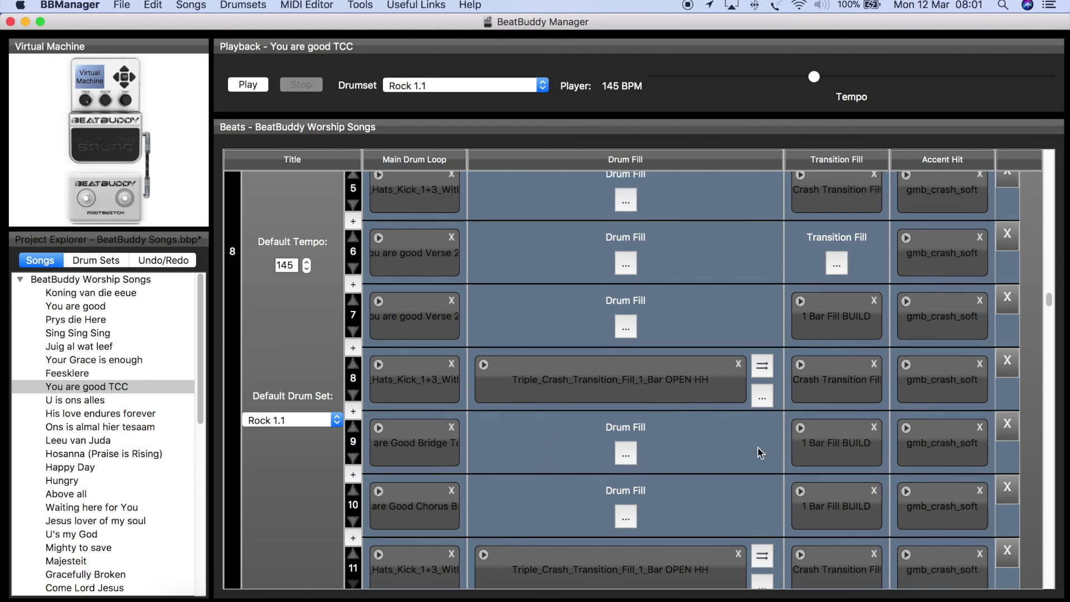
pyautogui.scroll(1, 759, 451)
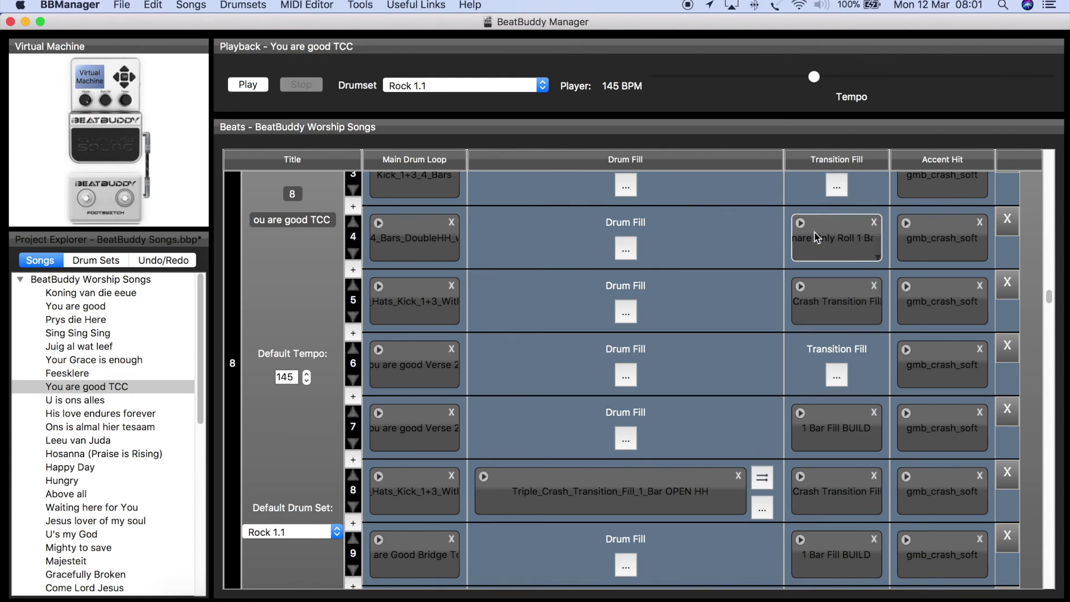
pyautogui.click(801, 224)
pyautogui.rightClick(816, 241)
pyautogui.click(820, 288)
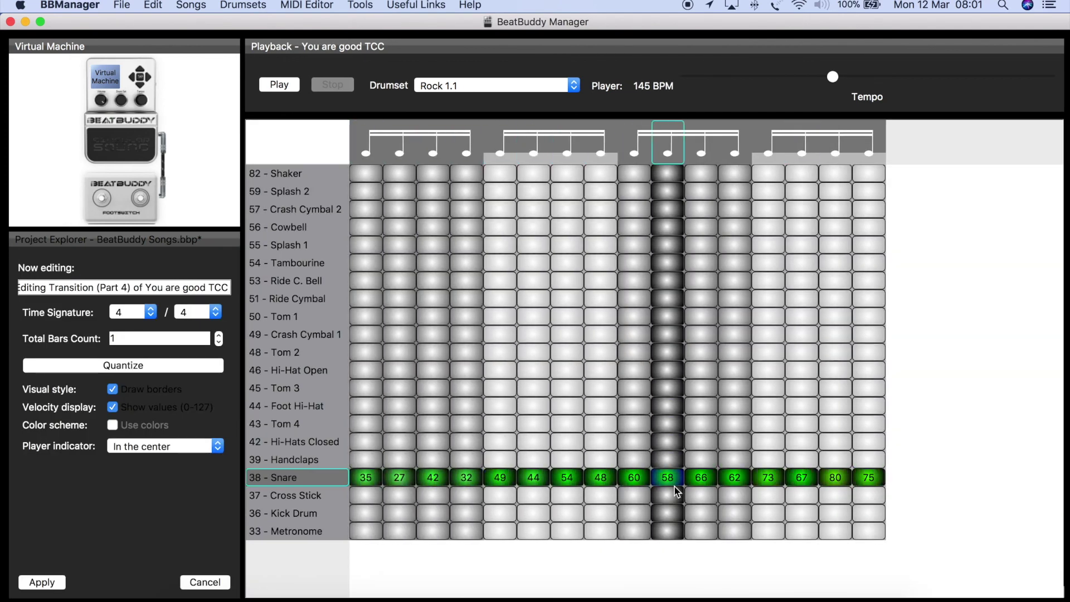
pyautogui.click(207, 582)
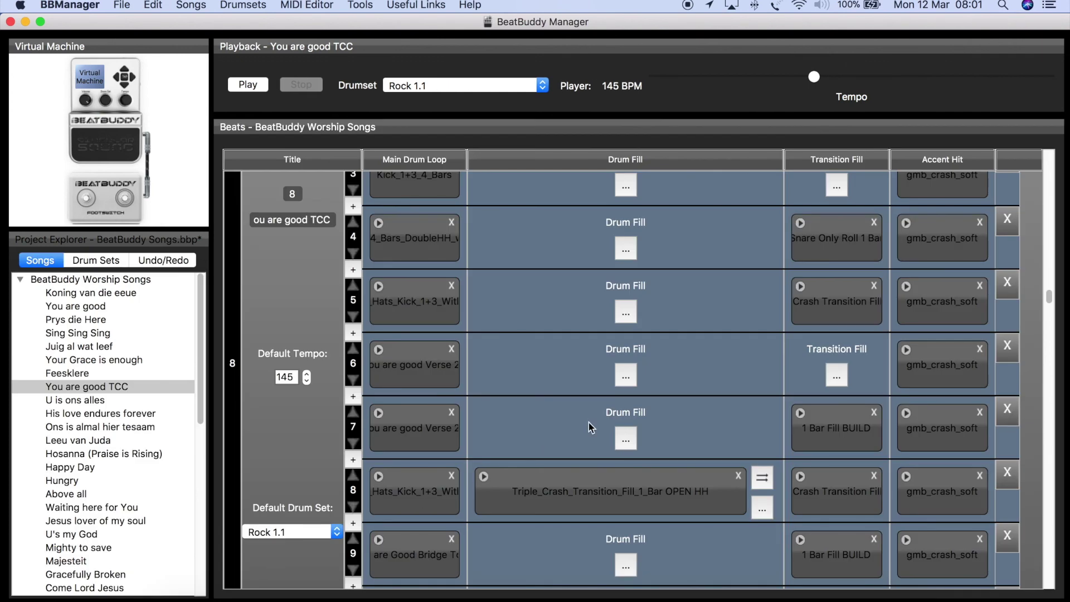
pyautogui.scroll(2, 588, 424)
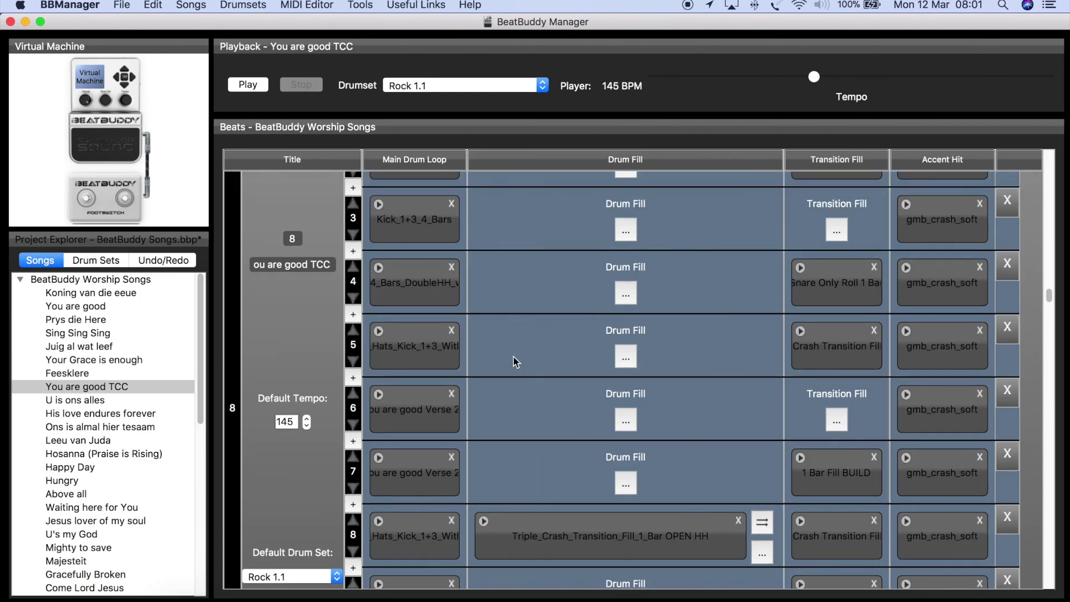